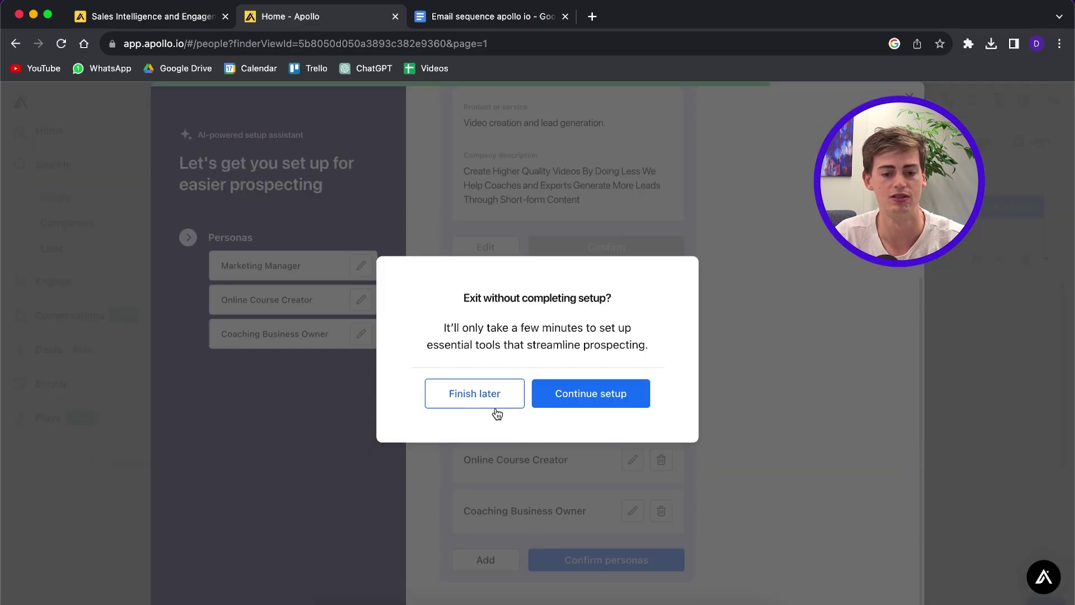
Leave the setup assistant unfinished and start a new persona manually, filtered by the management levels Owner, Founder, C suite and Partner
{"action": "left_click", "coordinate": [496, 410]}
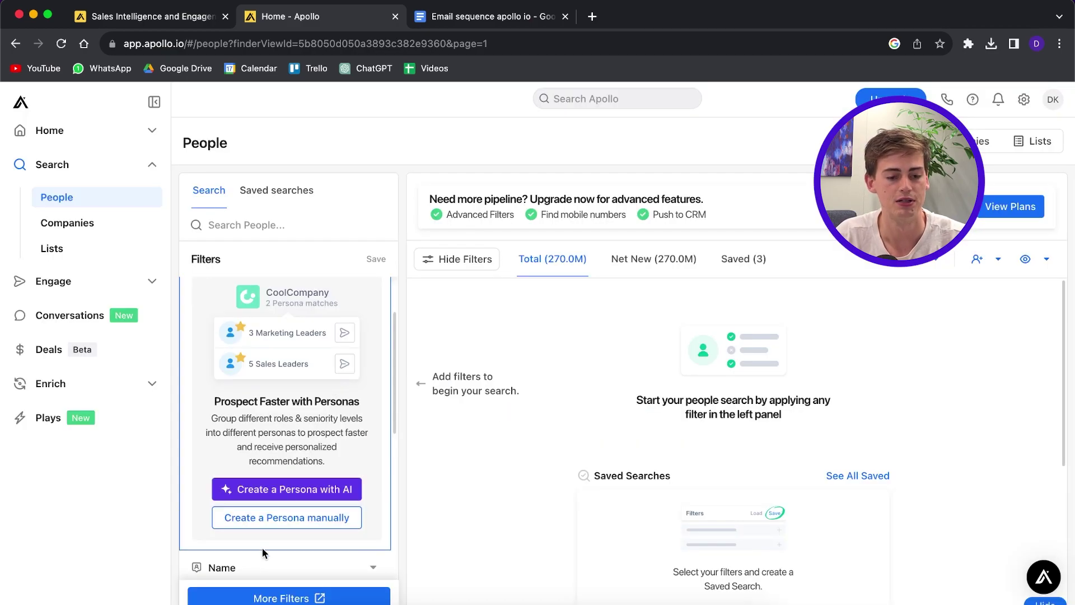
{"action": "left_click", "coordinate": [285, 523]}
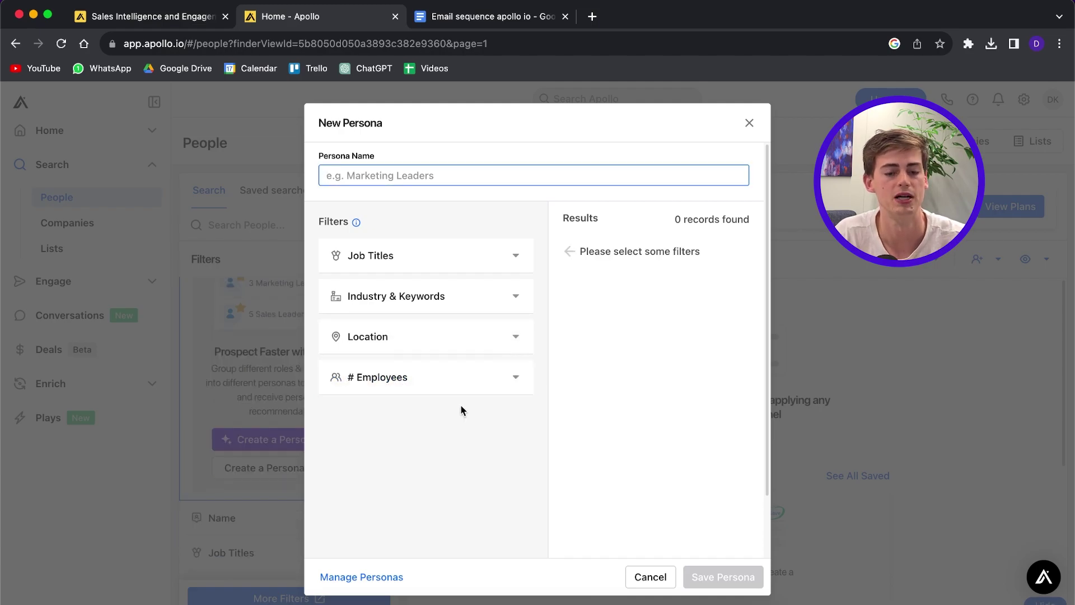
{"action": "left_click", "coordinate": [496, 264]}
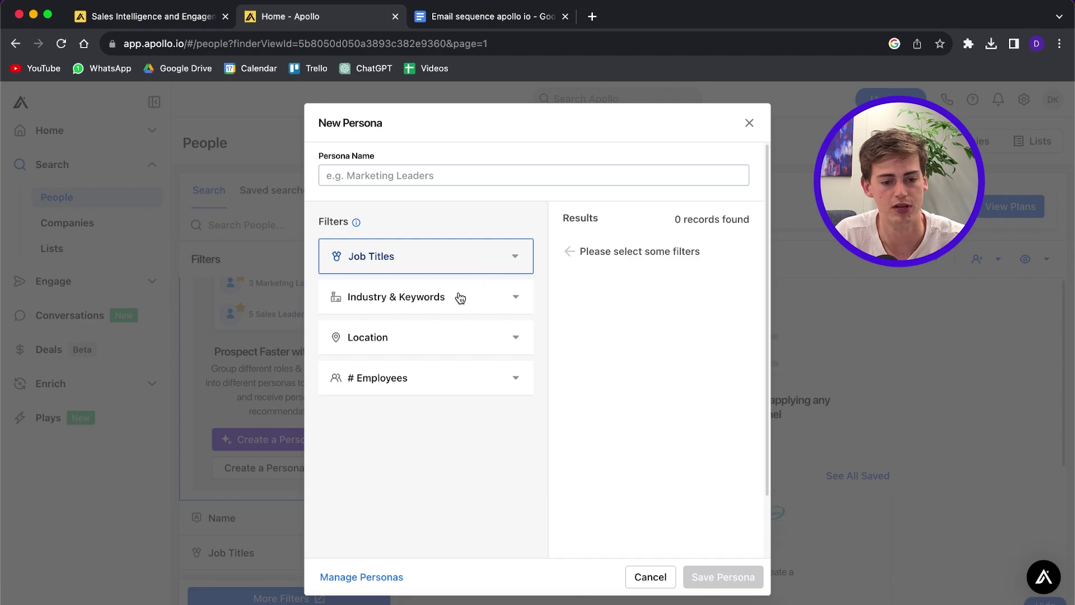
{"action": "left_click", "coordinate": [389, 461]}
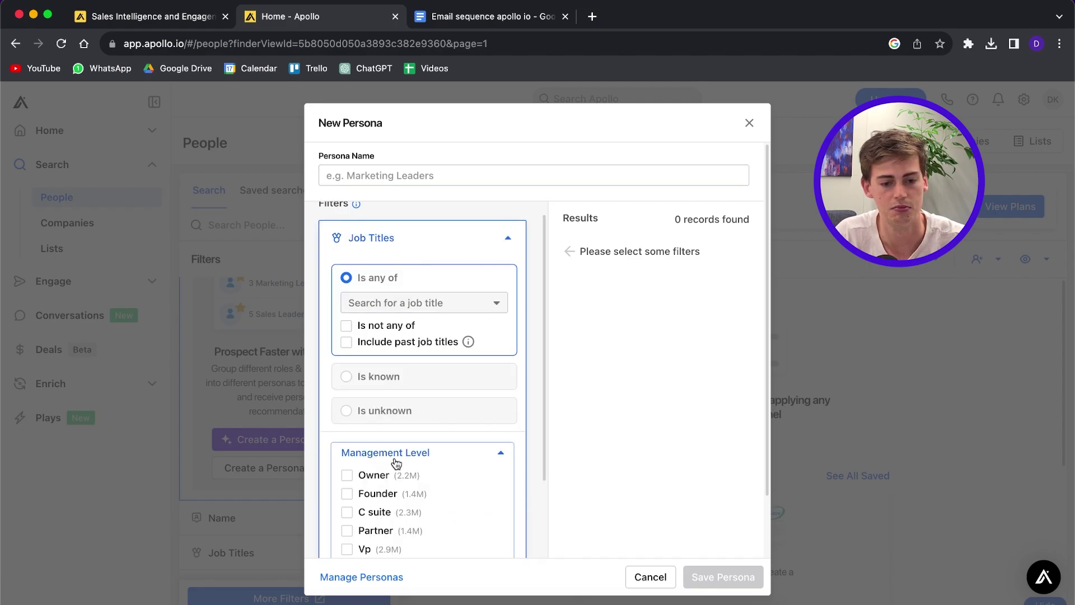
{"action": "scroll", "coordinate": [403, 381], "scroll_direction": "down", "scroll_amount": 2}
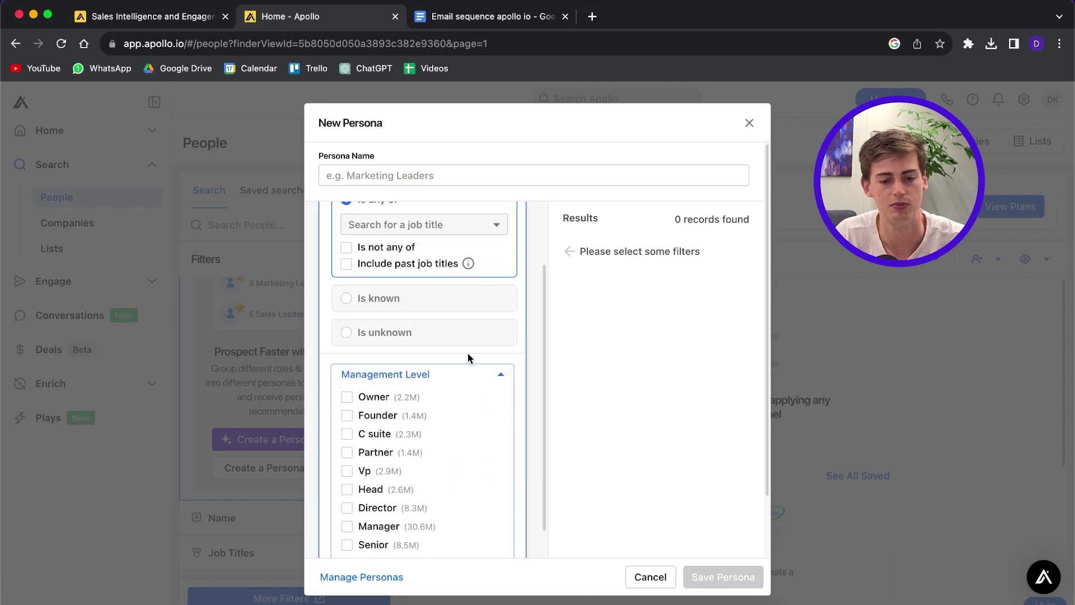
{"action": "scroll", "coordinate": [439, 305], "scroll_direction": "down", "scroll_amount": 1}
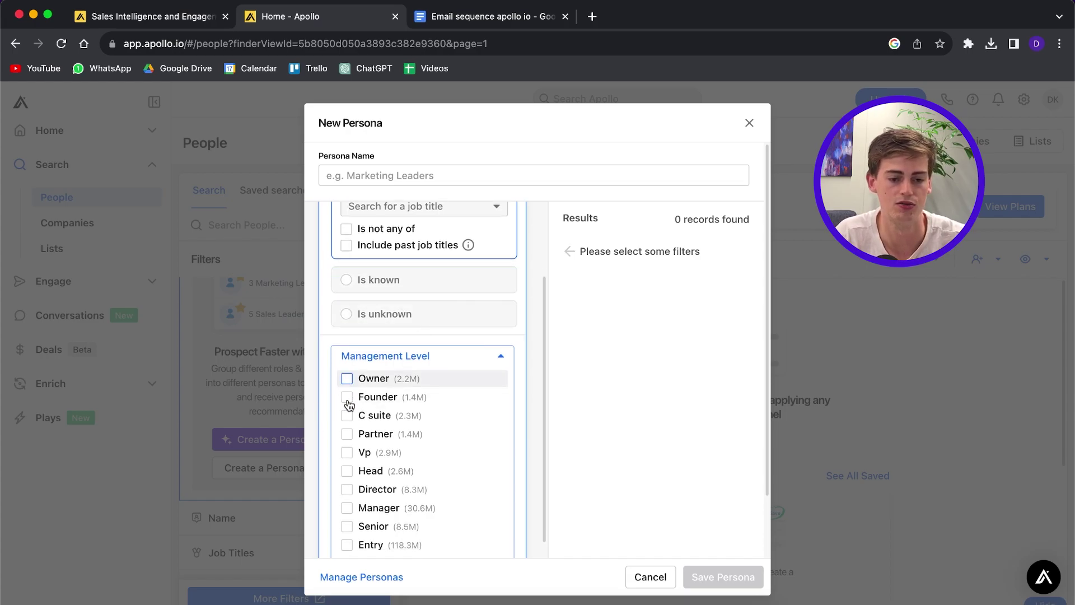
{"action": "left_click", "coordinate": [348, 398]}
{"action": "left_click", "coordinate": [390, 443]}
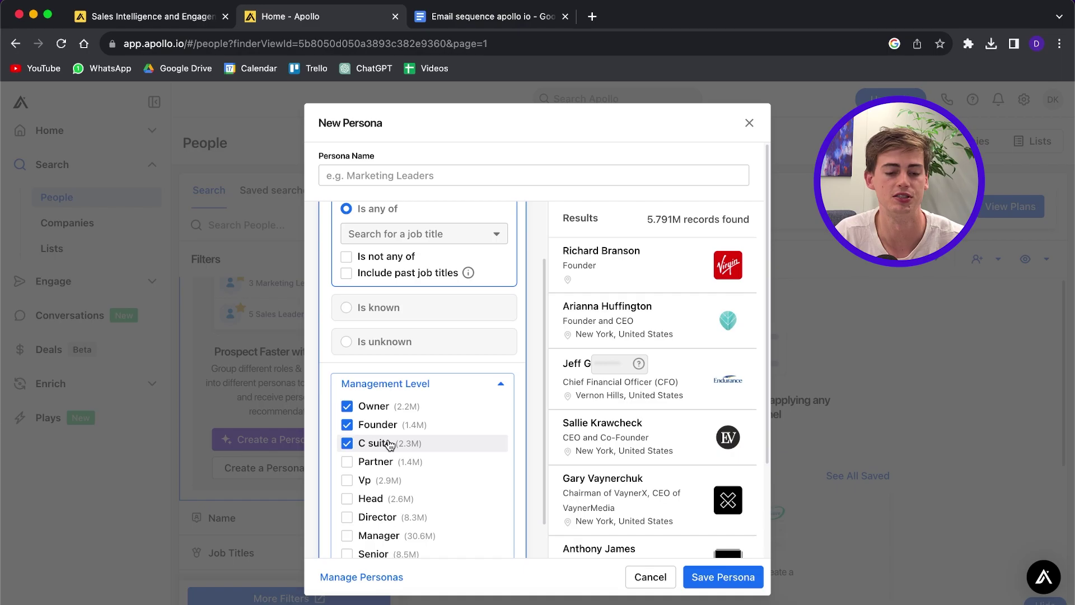
{"action": "scroll", "coordinate": [387, 443], "scroll_direction": "down", "scroll_amount": 1}
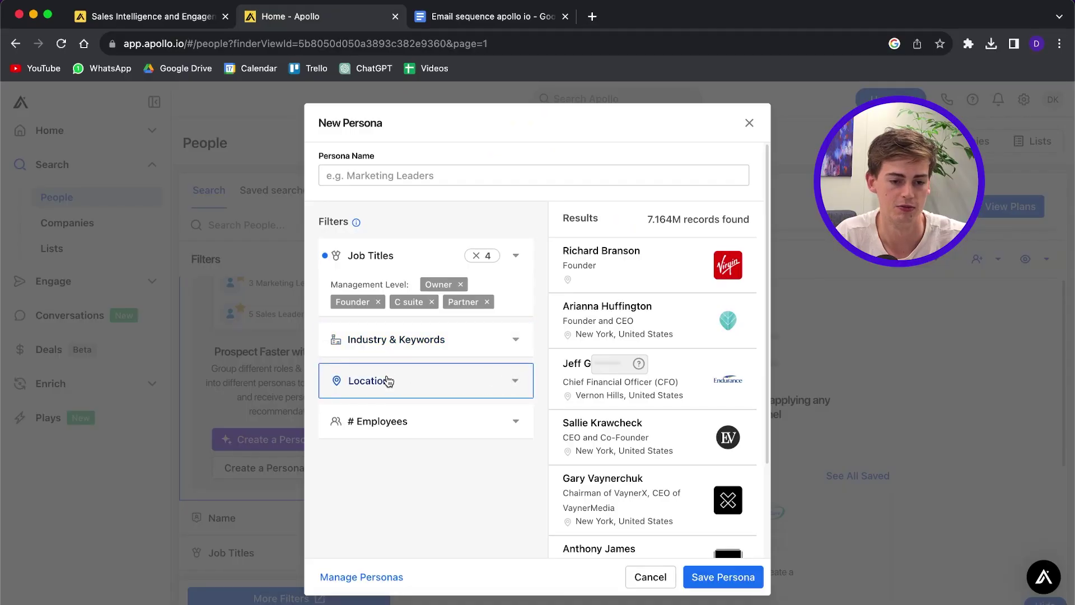
Set the persona's contact location filter to United States
{"action": "left_click", "coordinate": [386, 381]}
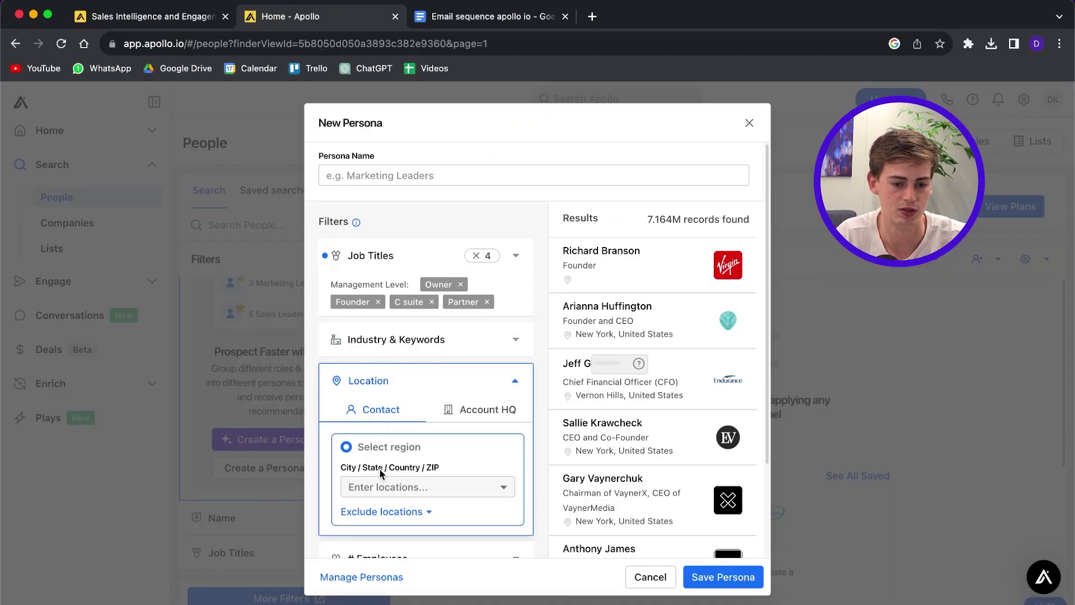
{"action": "scroll", "coordinate": [399, 448], "scroll_direction": "down", "scroll_amount": 1}
{"action": "scroll", "coordinate": [399, 448], "scroll_direction": "down", "scroll_amount": 1}
{"action": "left_click", "coordinate": [395, 428]}
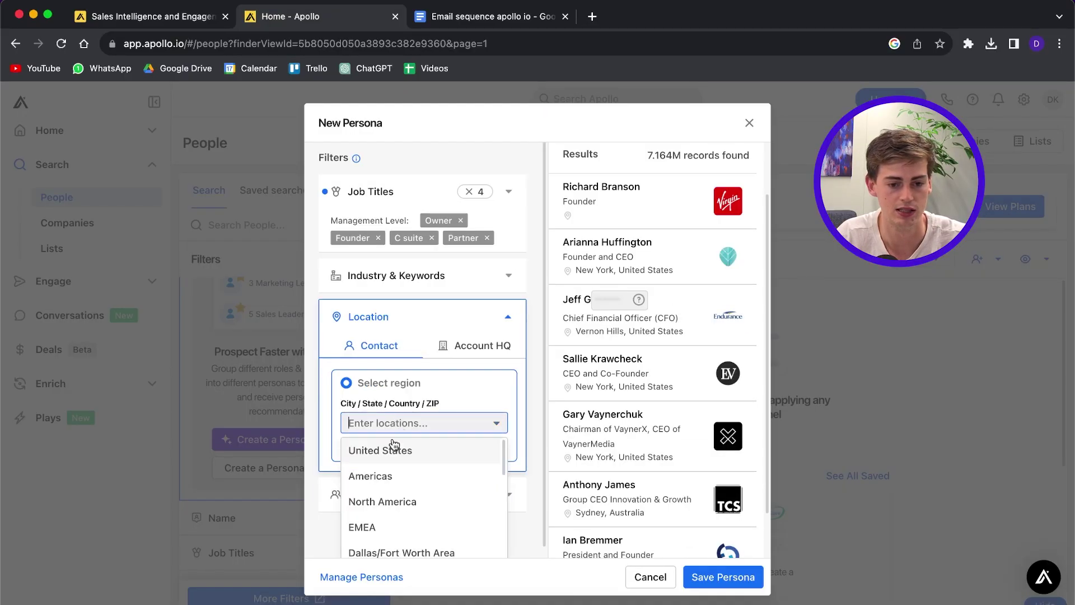
{"action": "left_click", "coordinate": [387, 447]}
{"action": "scroll", "coordinate": [481, 361], "scroll_direction": "down", "scroll_amount": 1}
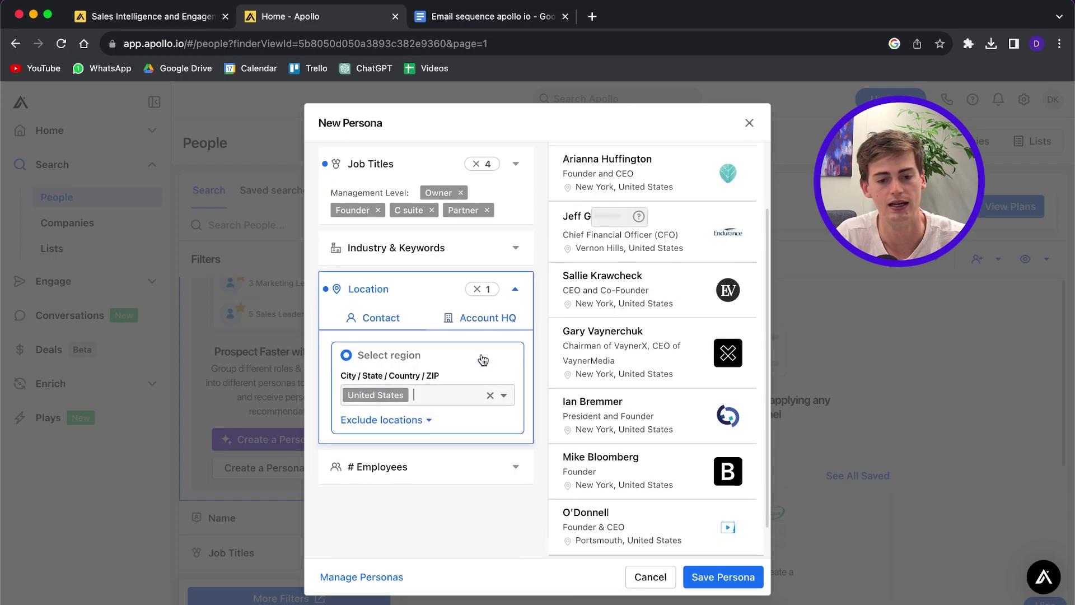
Limit the persona to companies in the predefined range of 1-10 employees
{"action": "left_click", "coordinate": [493, 456]}
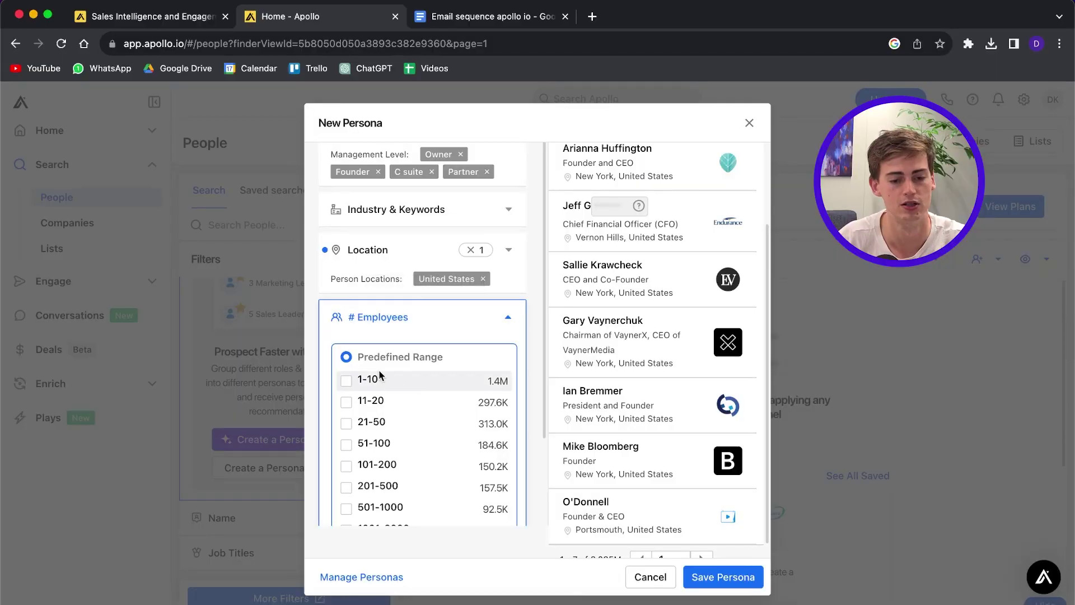
{"action": "left_click", "coordinate": [500, 373]}
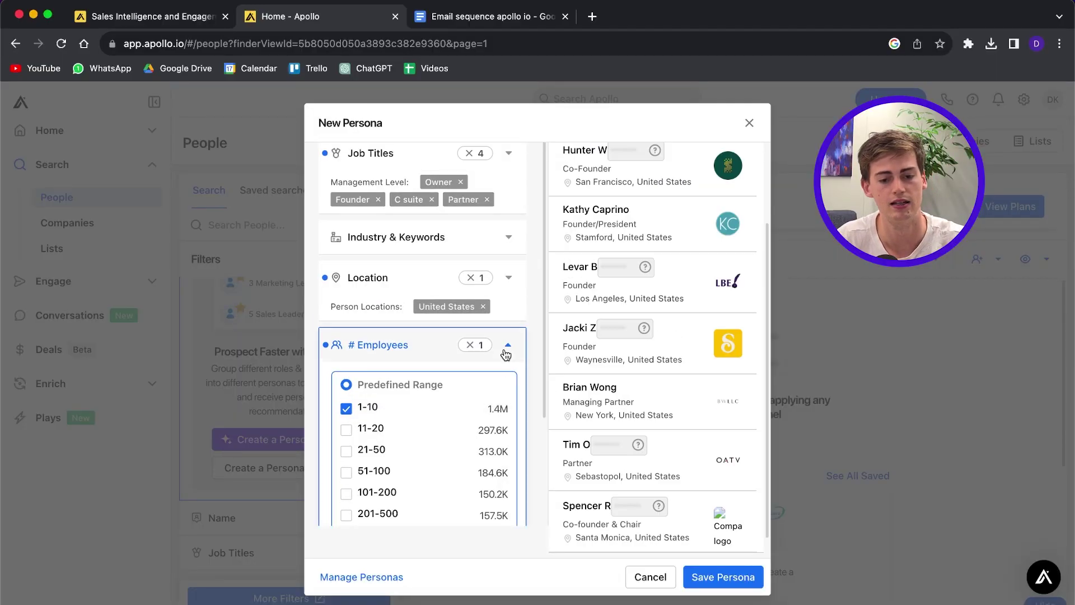
{"action": "left_click", "coordinate": [516, 387]}
{"action": "scroll", "coordinate": [515, 395], "scroll_direction": "up", "scroll_amount": 3}
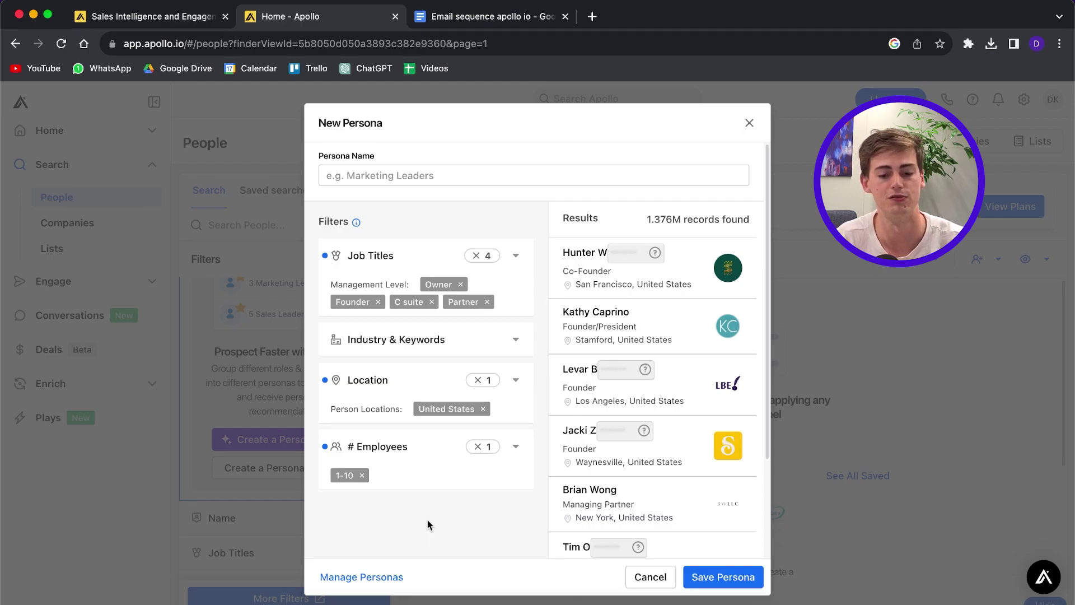
Name the persona "Small Business Decision makers in the united states" and save it
{"action": "left_click", "coordinate": [407, 175]}
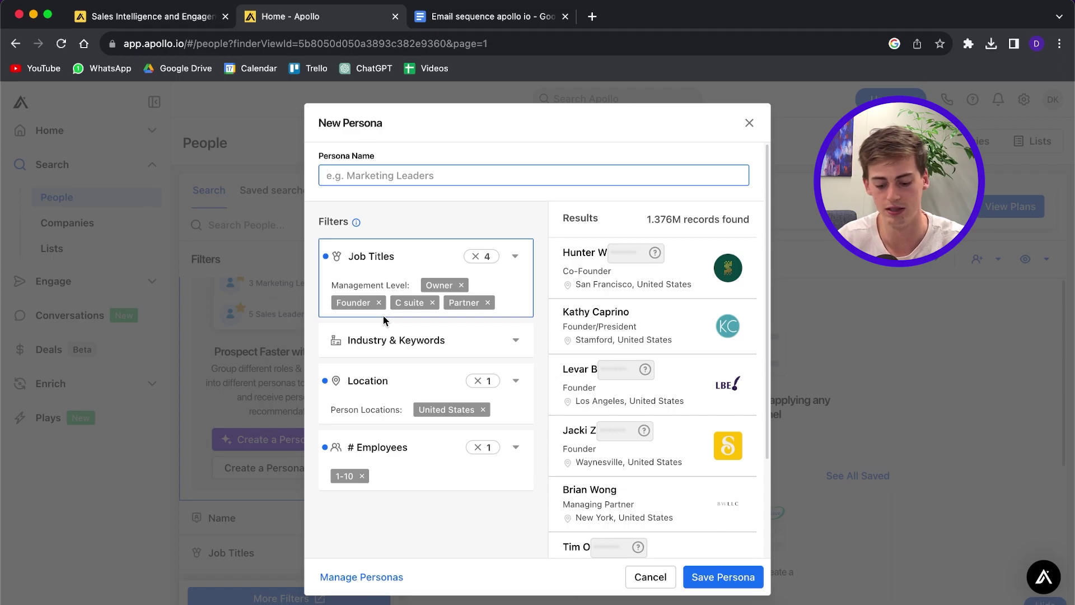
{"action": "type", "text": "Decision makers in teh"}
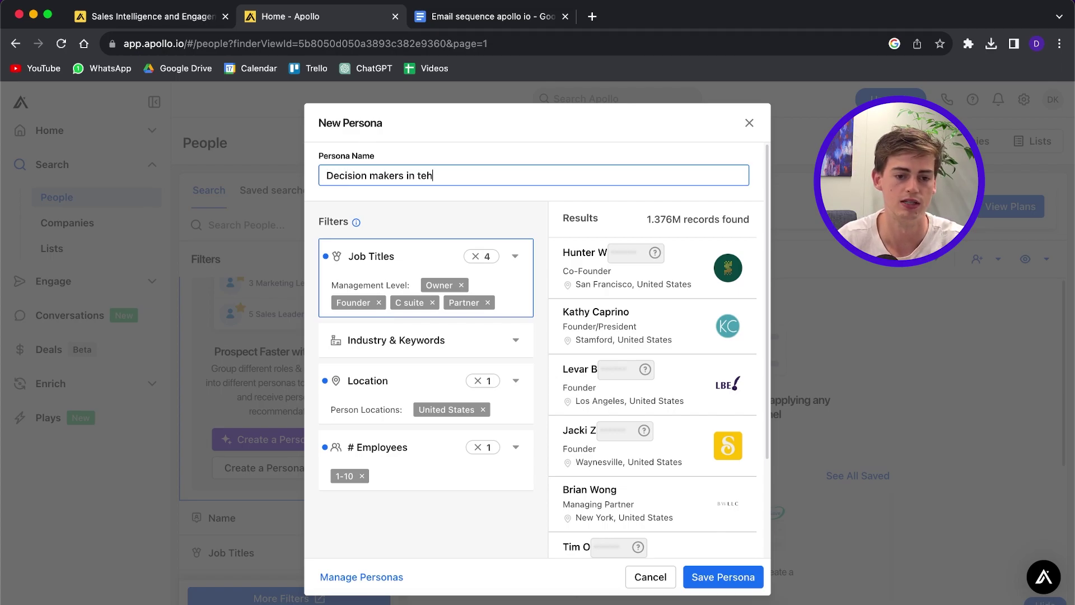
{"action": "key", "text": "BackSpace"}
{"action": "key", "text": "BackSpace"}
{"action": "key", "text": "BackSpace"}
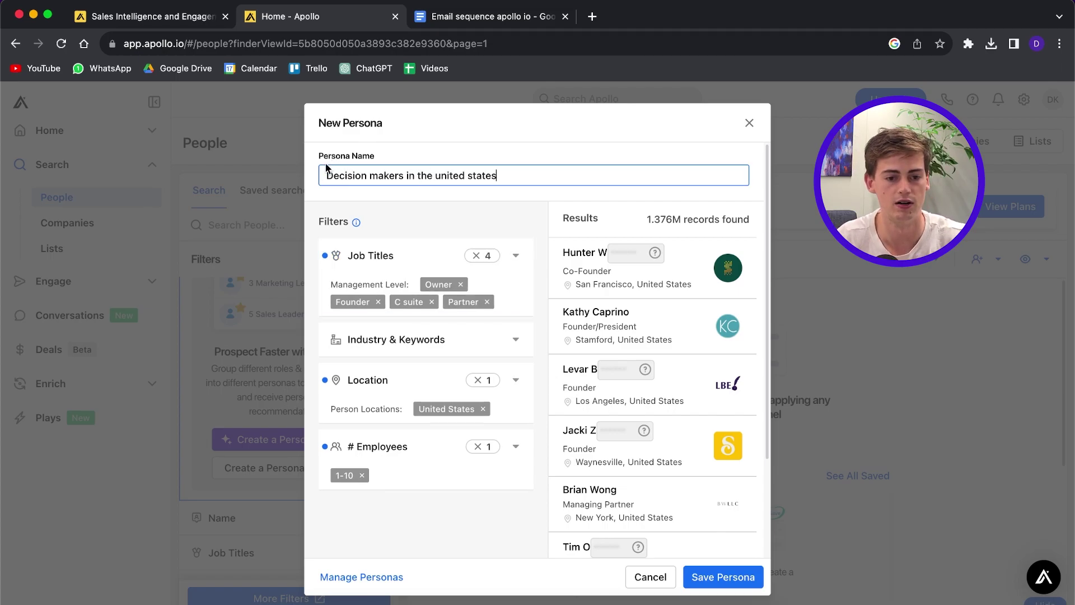
{"action": "left_click", "coordinate": [327, 175]}
{"action": "type", "text": "Small Business"}
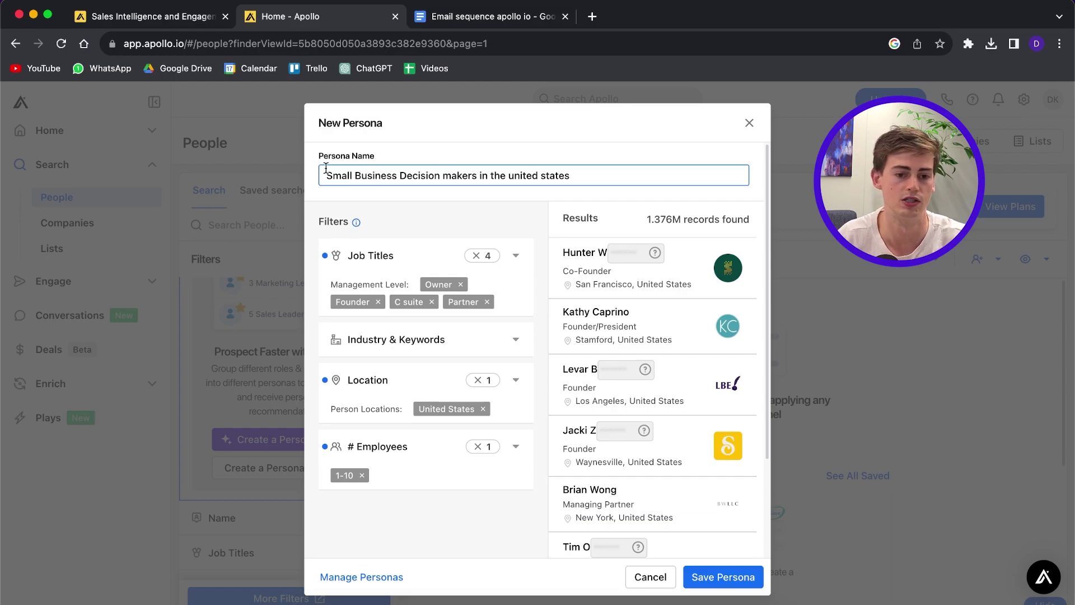
{"action": "left_click", "coordinate": [703, 578]}
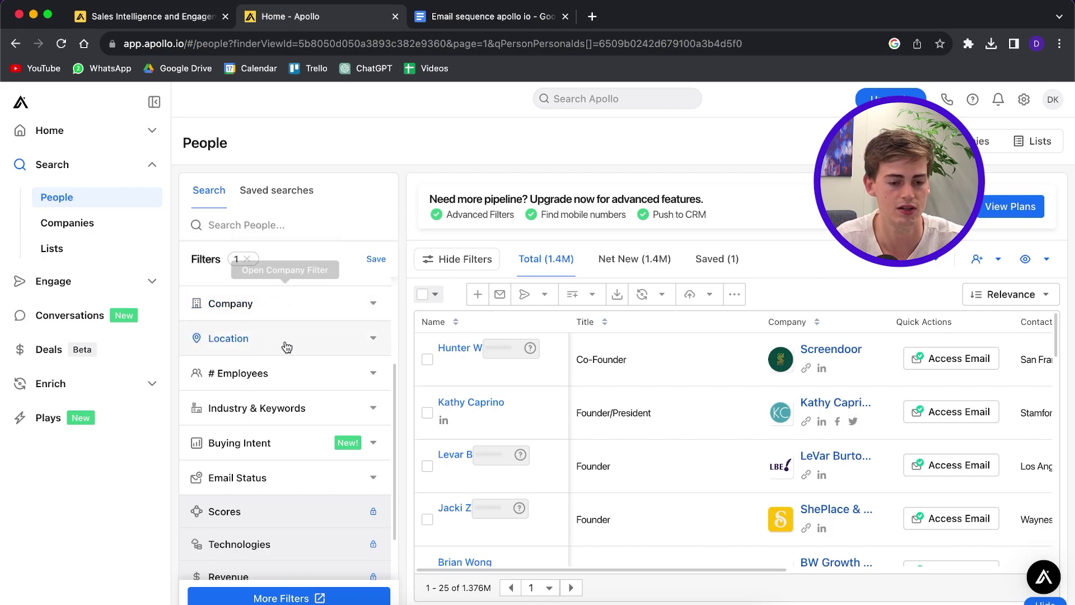
Filter the people search by the real estate industry and the Verified business email status
{"action": "scroll", "coordinate": [280, 417], "scroll_direction": "down", "scroll_amount": 2}
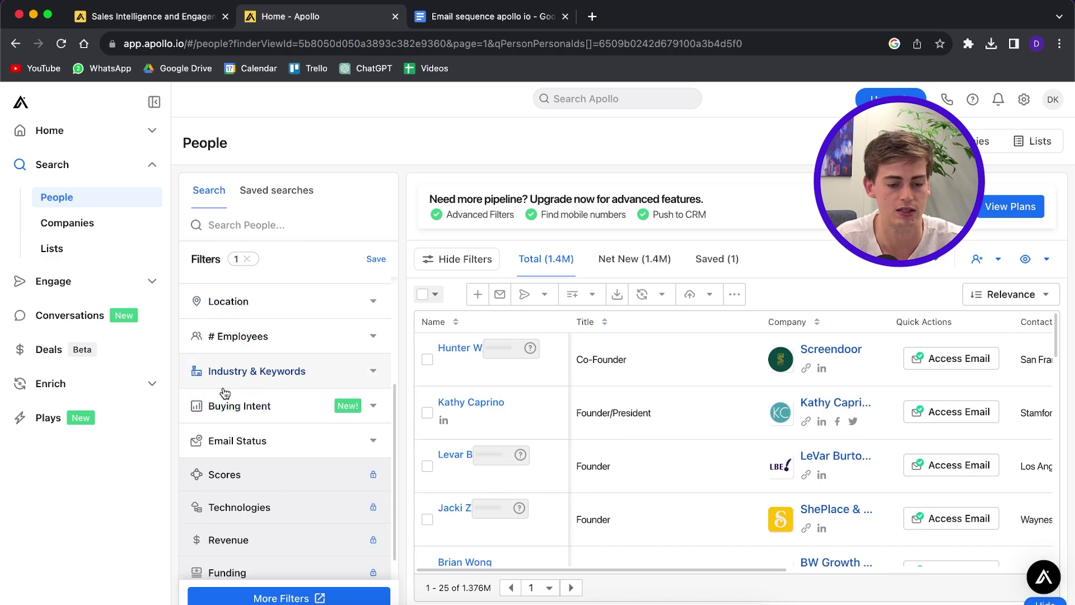
{"action": "left_click", "coordinate": [226, 390]}
{"action": "left_click", "coordinate": [240, 408]}
{"action": "scroll", "coordinate": [277, 441], "scroll_direction": "down", "scroll_amount": 3}
{"action": "left_click", "coordinate": [241, 457]}
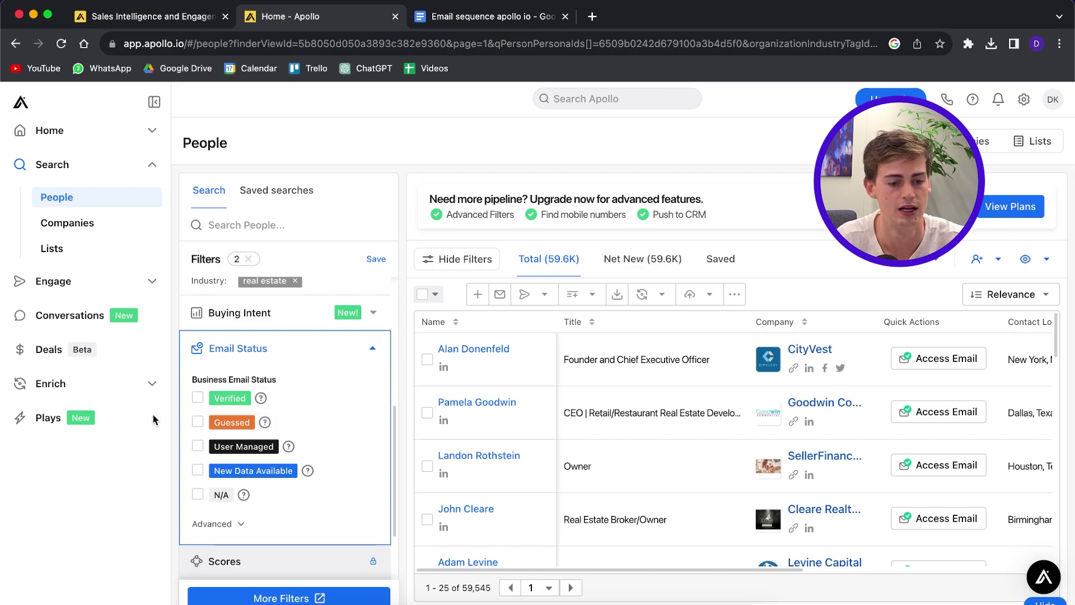
{"action": "left_click", "coordinate": [198, 399]}
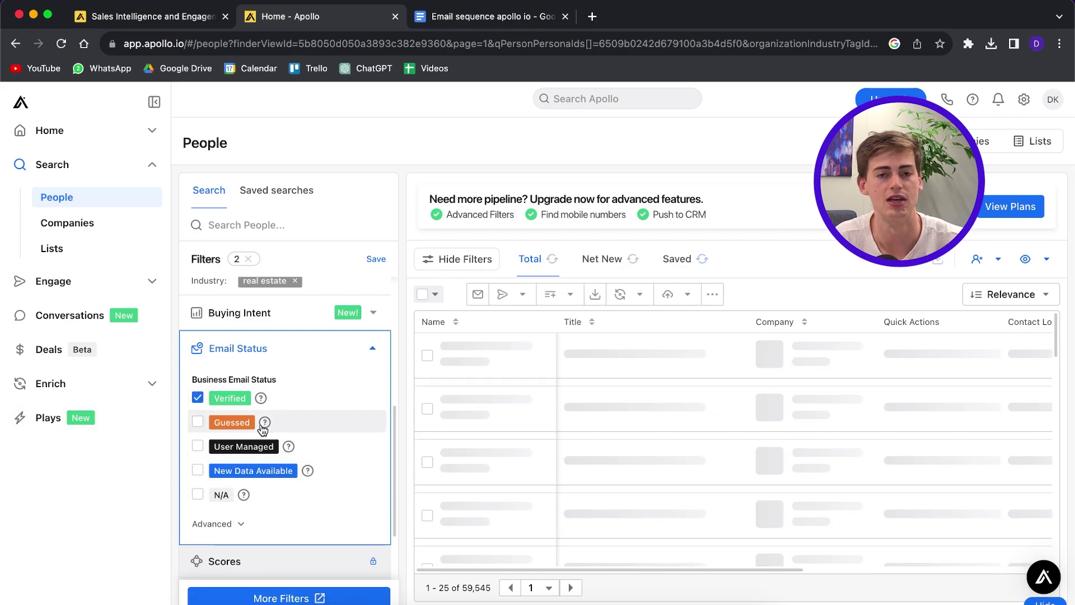
Restrict the people search to contacts located in Florida, US, and select the listed people
{"action": "left_click", "coordinate": [533, 277]}
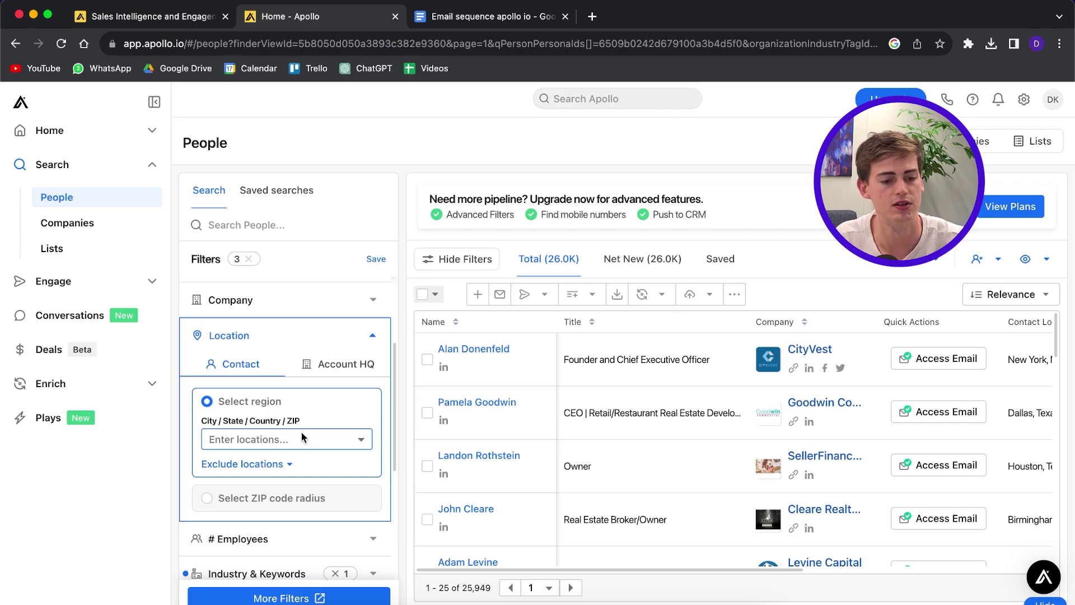
{"action": "left_click", "coordinate": [302, 436]}
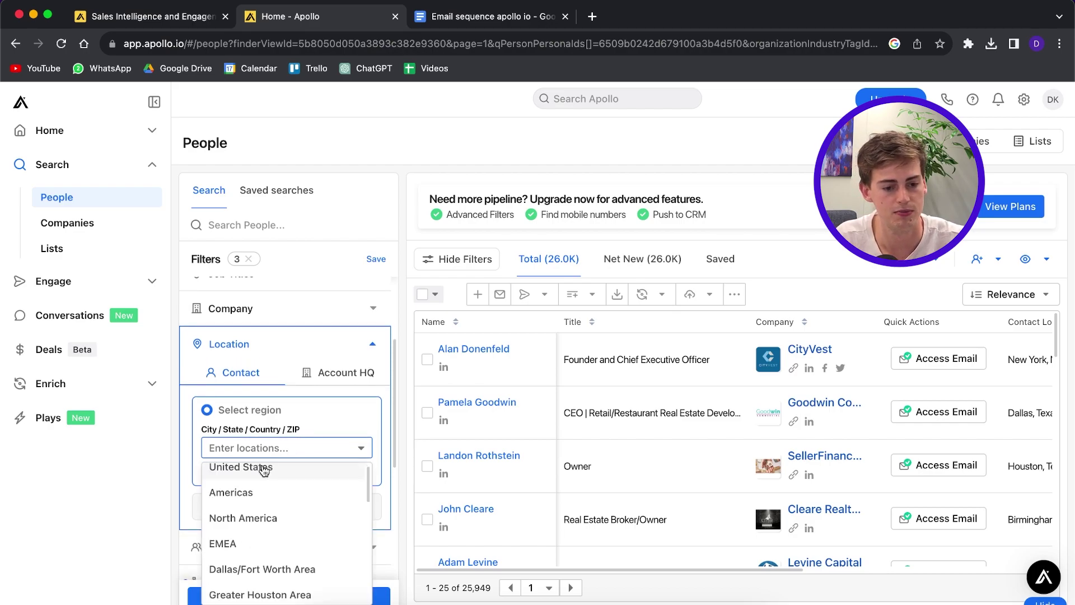
{"action": "scroll", "coordinate": [269, 504], "scroll_direction": "down", "scroll_amount": 5}
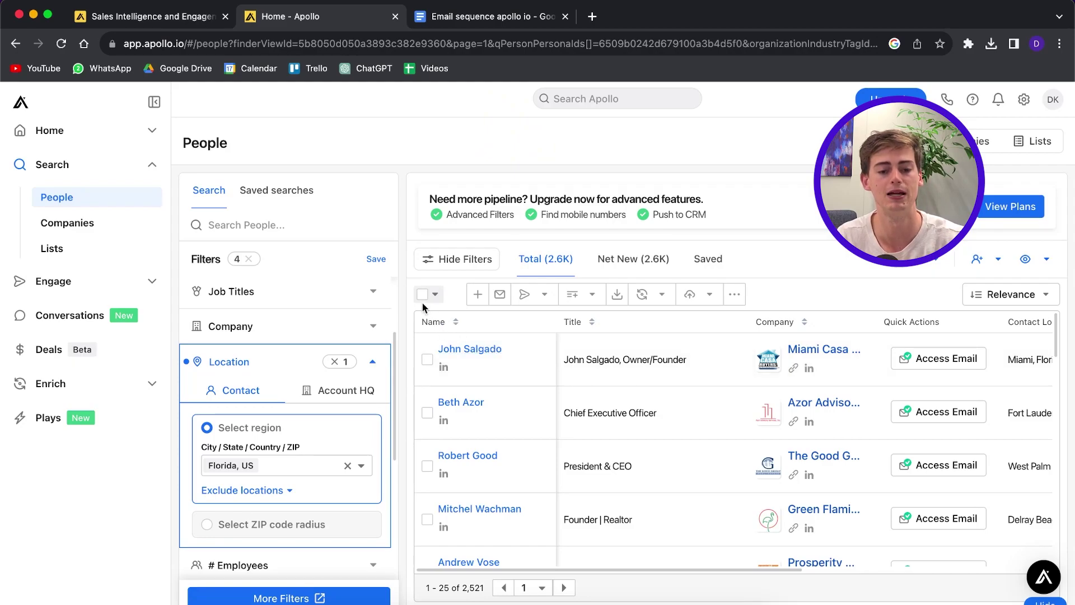
{"action": "left_click", "coordinate": [422, 296]}
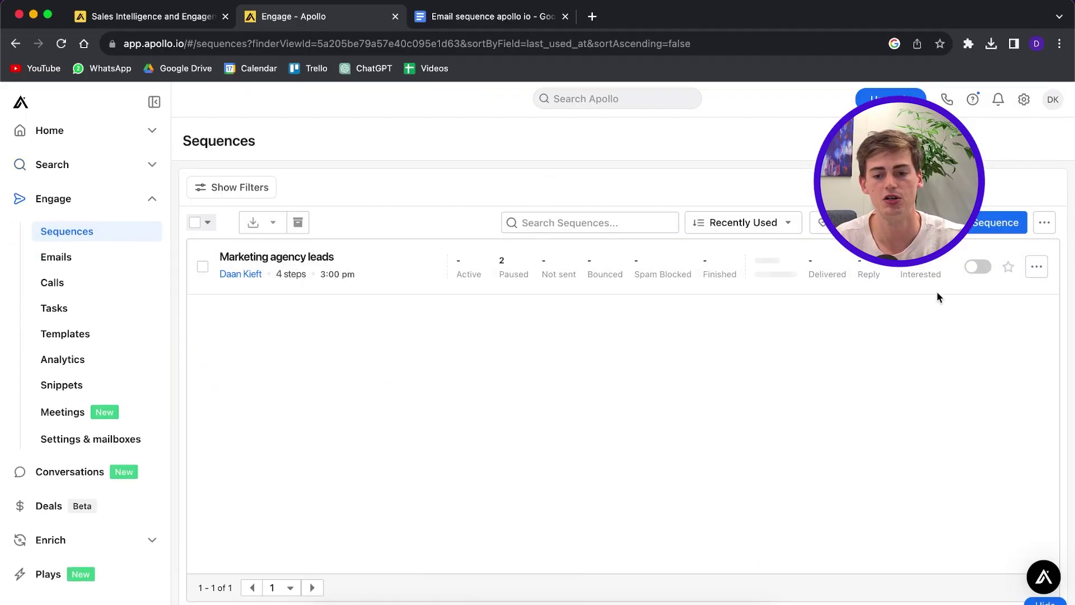
Start creating a sequence and preview the prebuilt Meeting No Show template, returning to the creation options without using it
{"action": "left_click", "coordinate": [977, 226]}
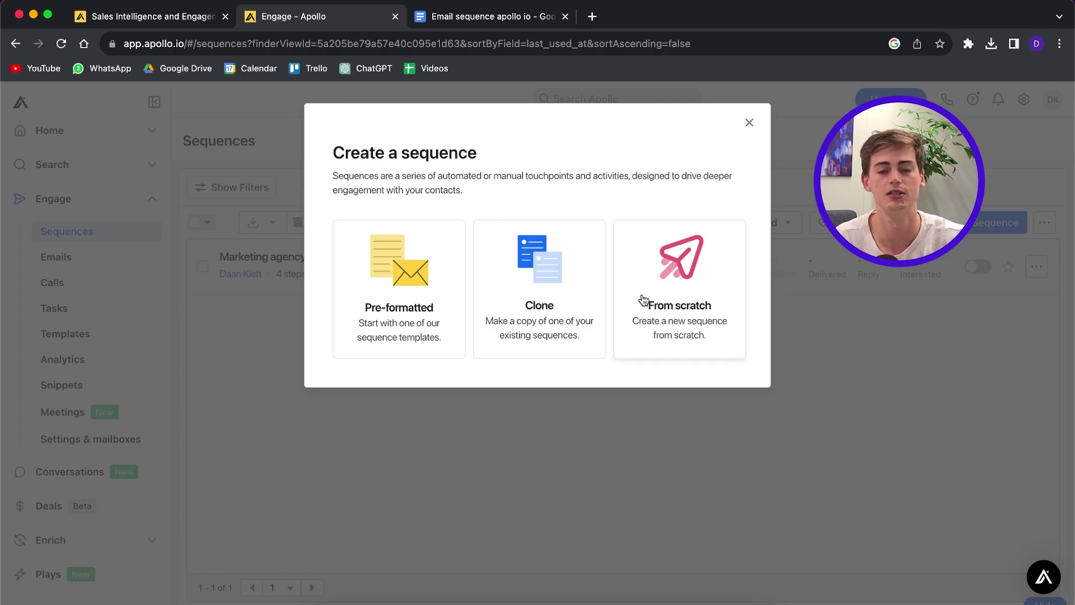
{"action": "left_click", "coordinate": [361, 314]}
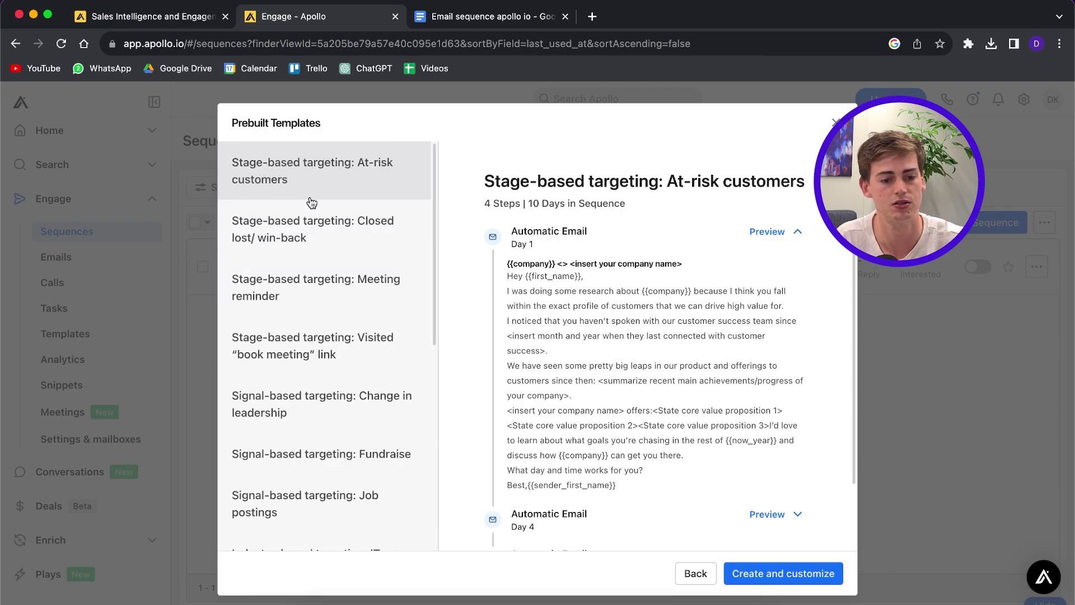
{"action": "scroll", "coordinate": [283, 288], "scroll_direction": "down", "scroll_amount": 8}
{"action": "left_click", "coordinate": [274, 358]}
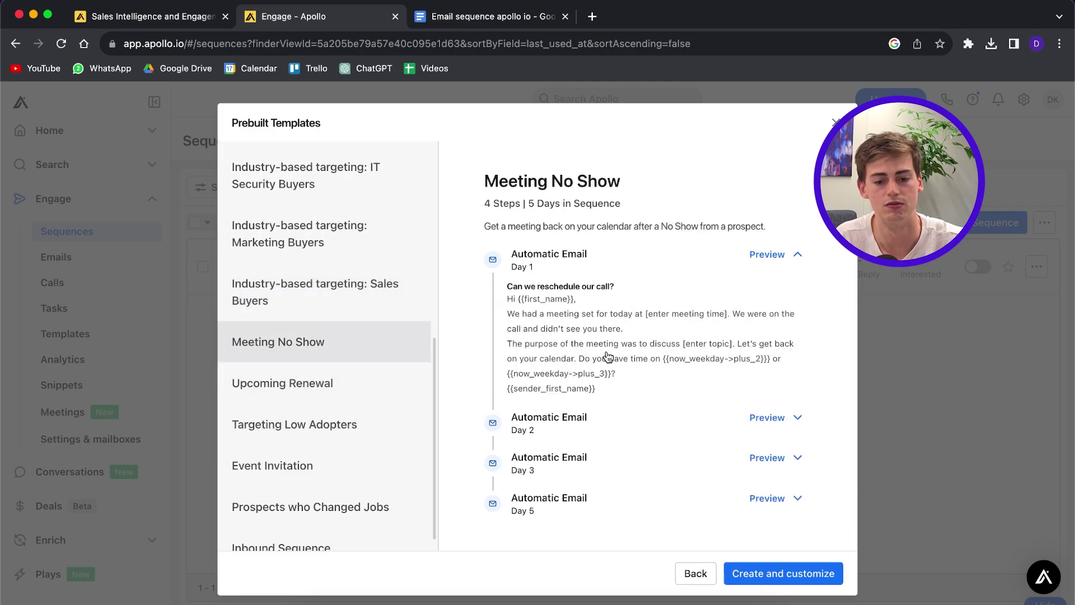
{"action": "left_click", "coordinate": [695, 572]}
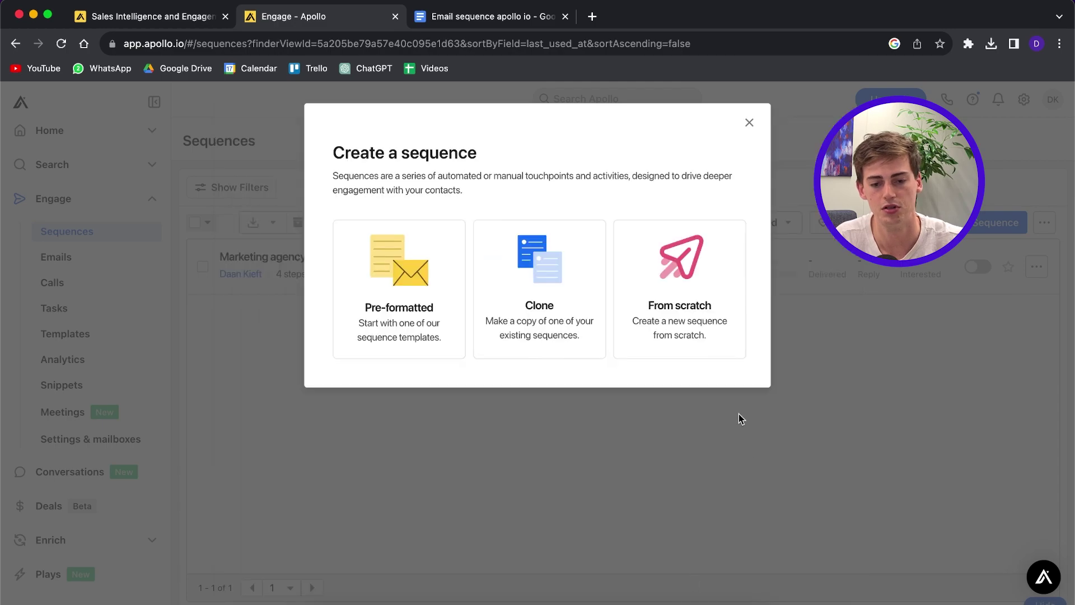
Create a sequence from scratch named "Sequence test" with the Normal Business Hours schedule
{"action": "left_click", "coordinate": [695, 295]}
{"action": "type", "text": "Sequence test"}
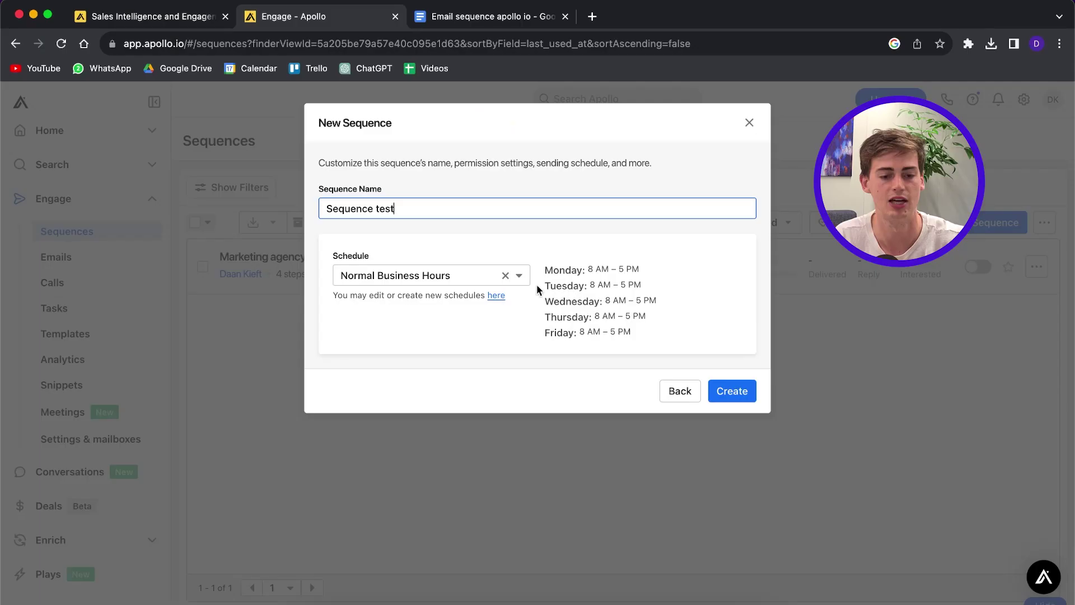
{"action": "left_click", "coordinate": [732, 391]}
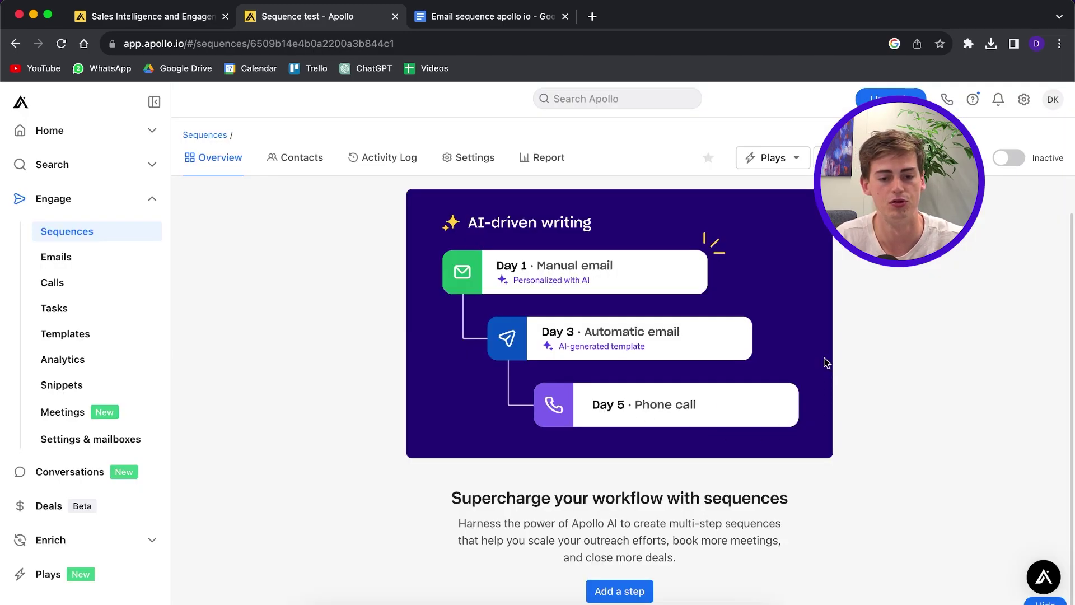
Add an automatic email as the sequence's first step, starting 30 minutes after the contact is added
{"action": "left_click", "coordinate": [639, 592]}
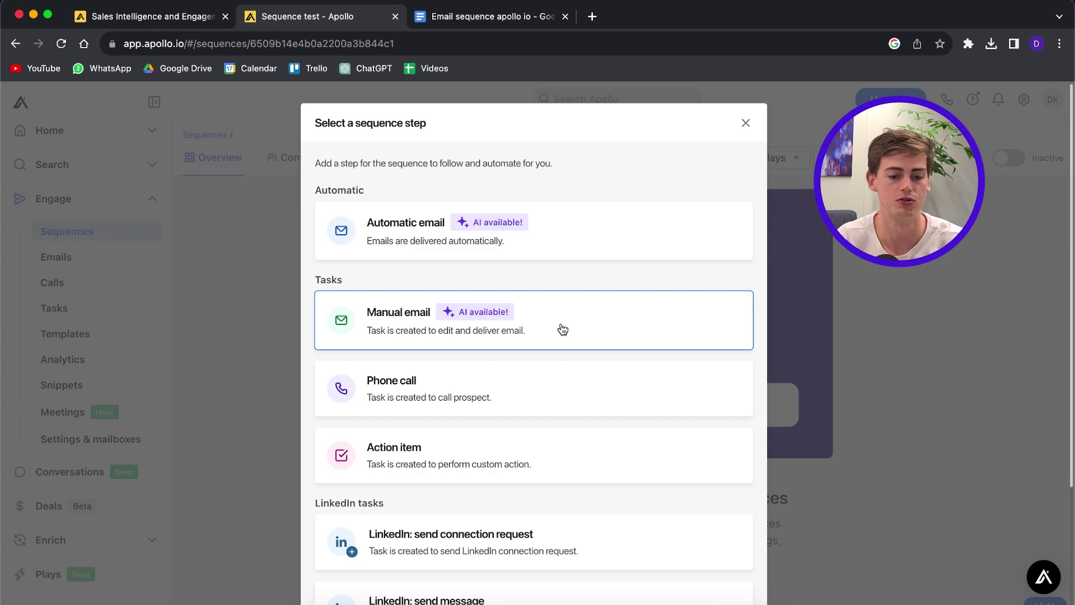
{"action": "scroll", "coordinate": [563, 330], "scroll_direction": "down", "scroll_amount": 3}
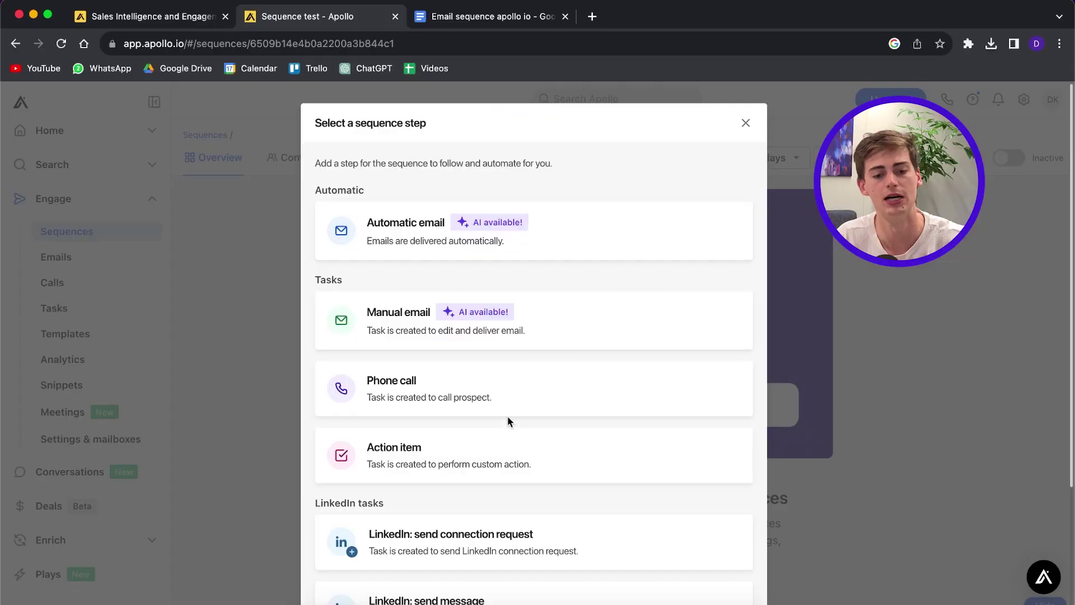
{"action": "left_click", "coordinate": [509, 243]}
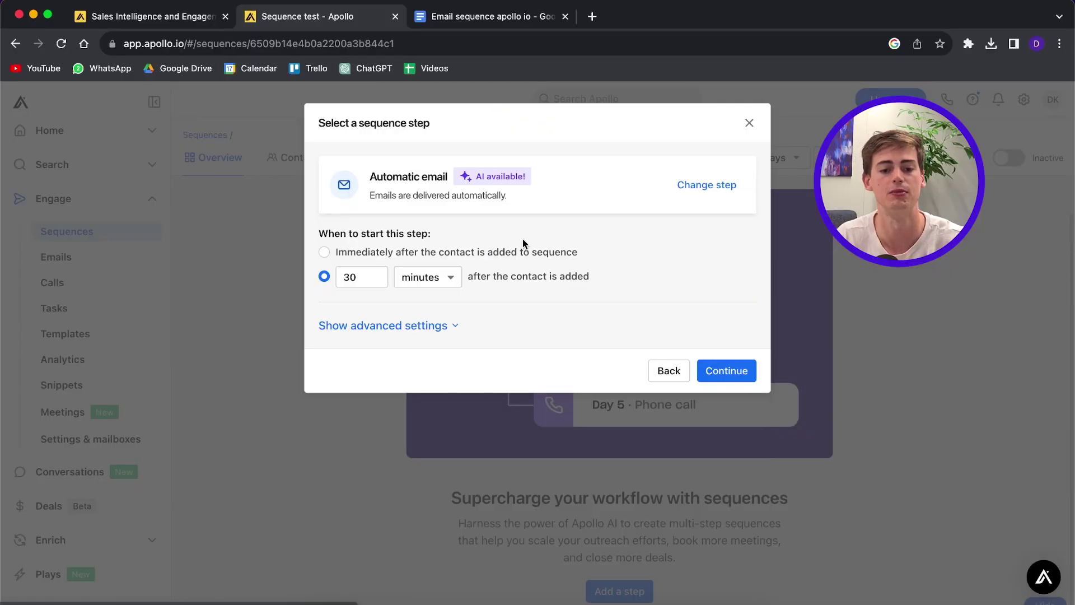
{"action": "left_click", "coordinate": [726, 370]}
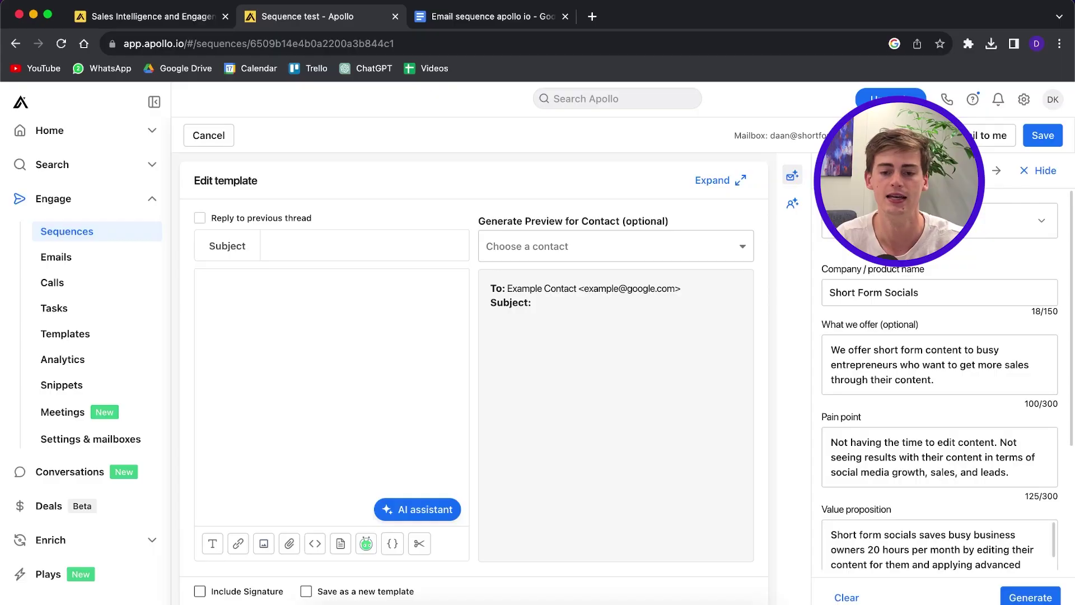
Generate AI email suggestions from the filled-in Short Form Socials details and look through the proposed subject lines and bodies
{"action": "left_click", "coordinate": [940, 282]}
{"action": "scroll", "coordinate": [940, 282], "scroll_direction": "down", "scroll_amount": 1}
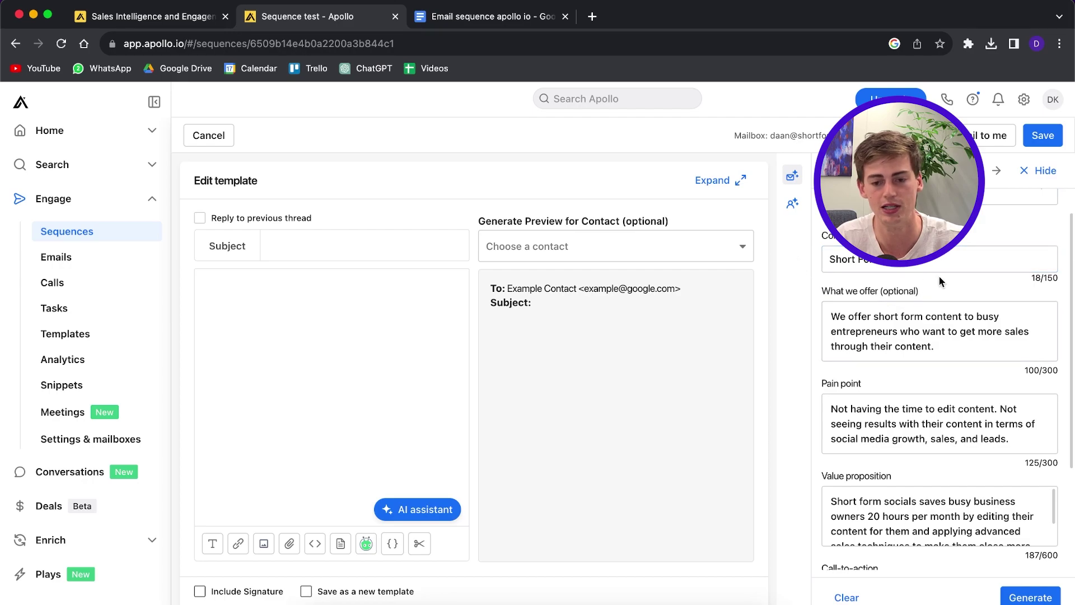
{"action": "scroll", "coordinate": [863, 319], "scroll_direction": "down", "scroll_amount": 5}
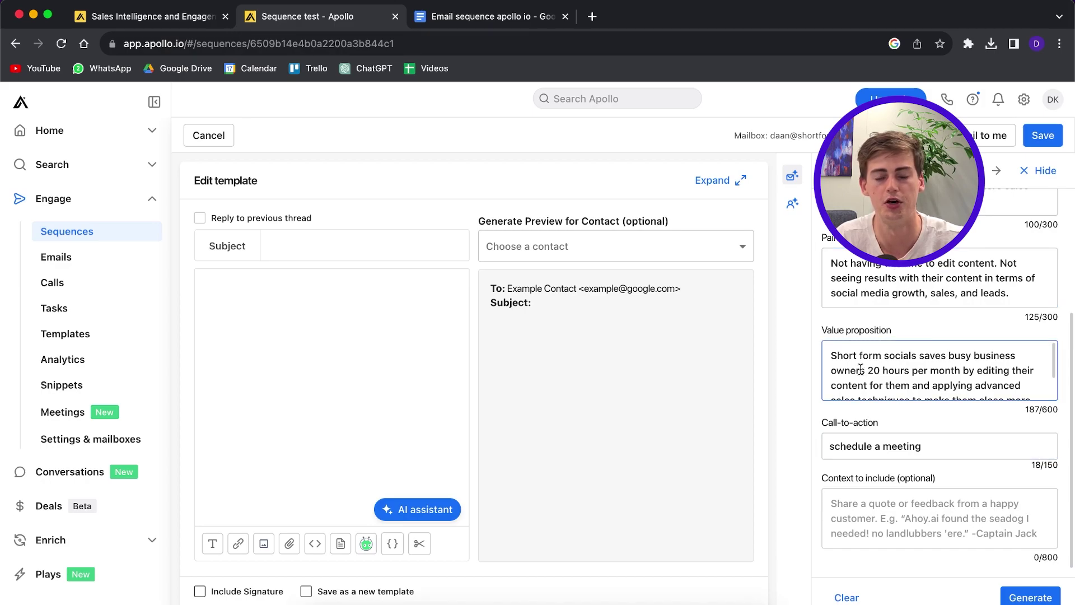
{"action": "scroll", "coordinate": [901, 359], "scroll_direction": "down", "scroll_amount": 2}
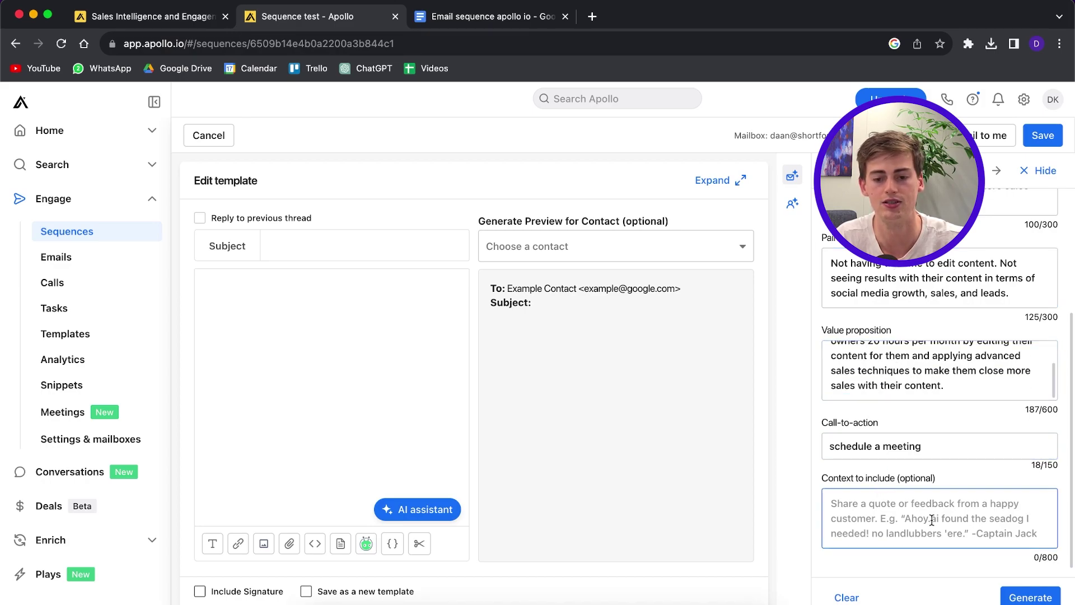
{"action": "left_click", "coordinate": [909, 495]}
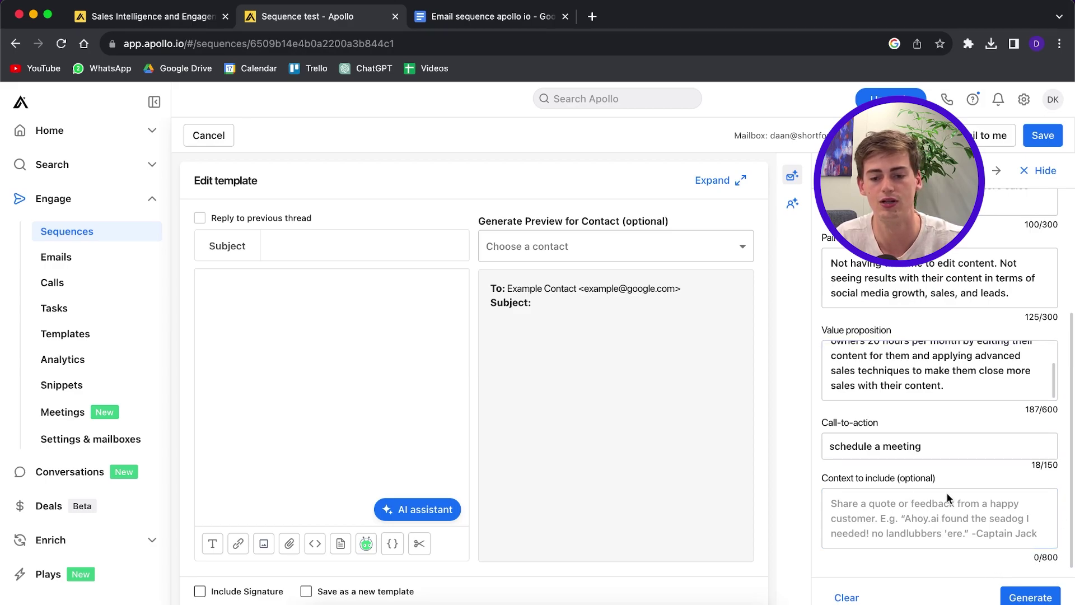
{"action": "left_click", "coordinate": [1031, 597]}
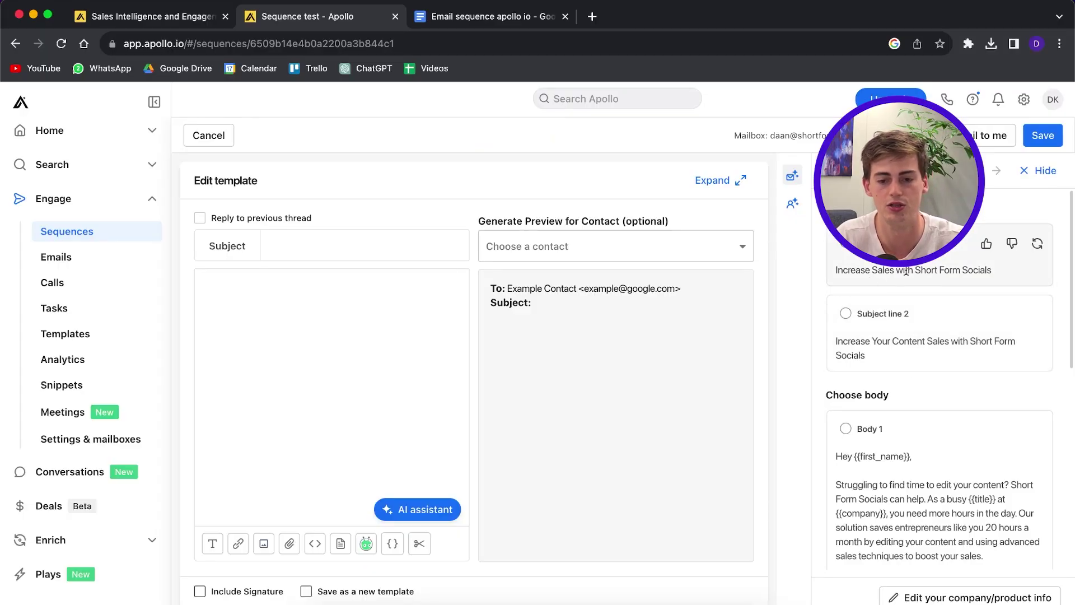
{"action": "scroll", "coordinate": [844, 299], "scroll_direction": "down", "scroll_amount": 4}
{"action": "scroll", "coordinate": [877, 296], "scroll_direction": "down", "scroll_amount": 4}
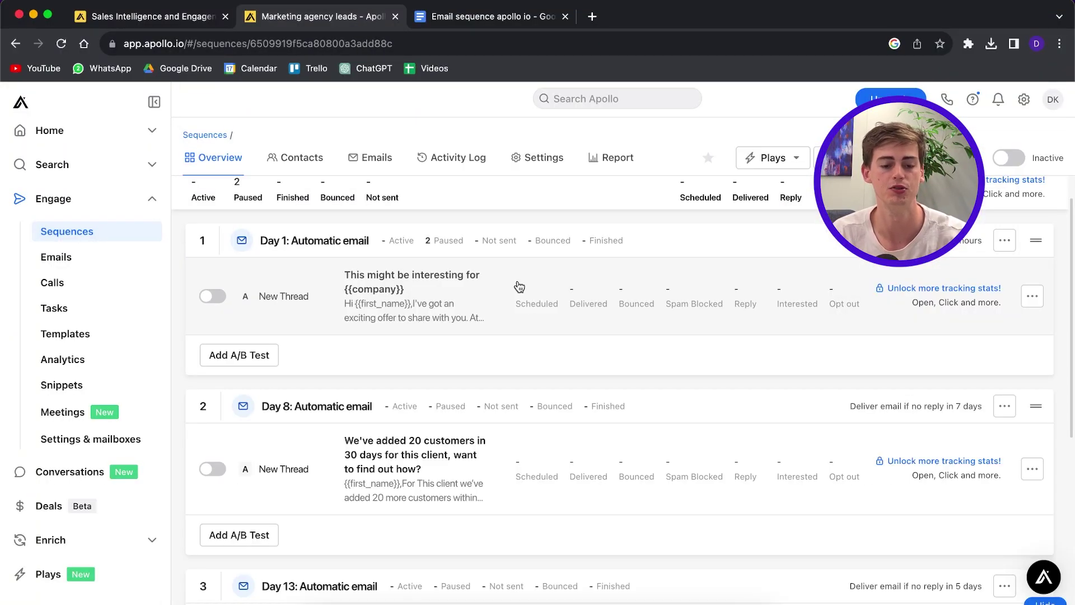
Examine the timing, subject lines and email previews of all automatic email steps in the Marketing agency leads sequence
{"action": "scroll", "coordinate": [519, 287], "scroll_direction": "down", "scroll_amount": 2}
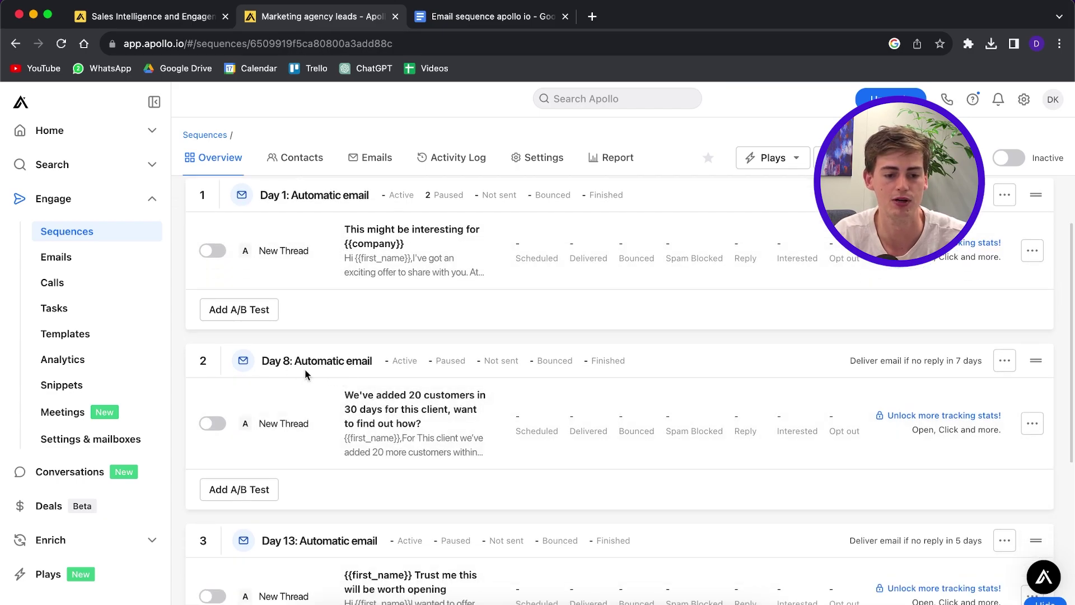
{"action": "scroll", "coordinate": [372, 361], "scroll_direction": "down", "scroll_amount": 5}
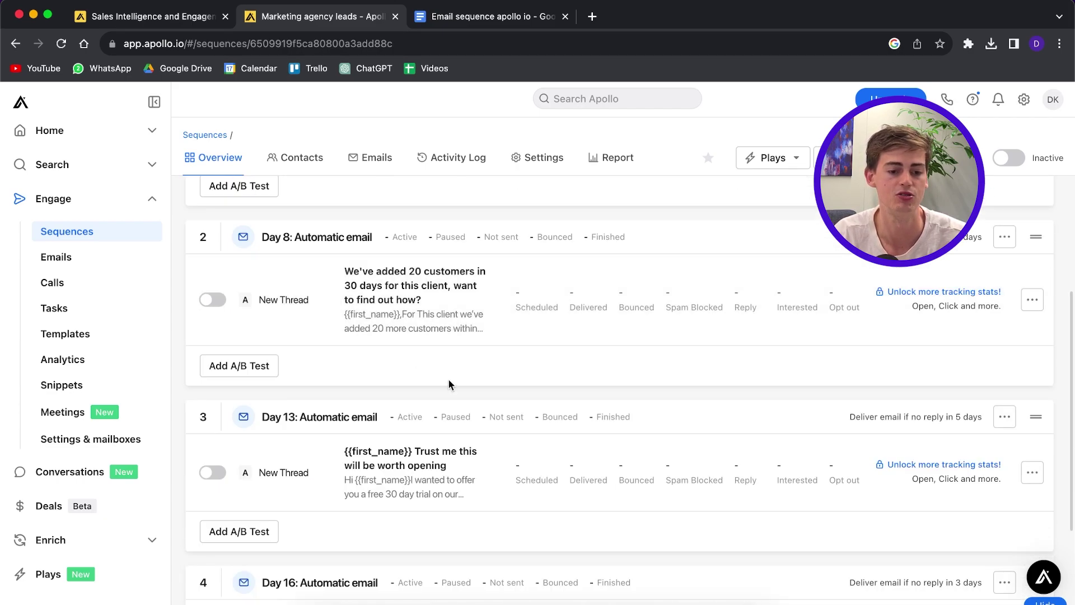
{"action": "scroll", "coordinate": [449, 383], "scroll_direction": "down", "scroll_amount": 2}
{"action": "scroll", "coordinate": [355, 342], "scroll_direction": "up", "scroll_amount": 10}
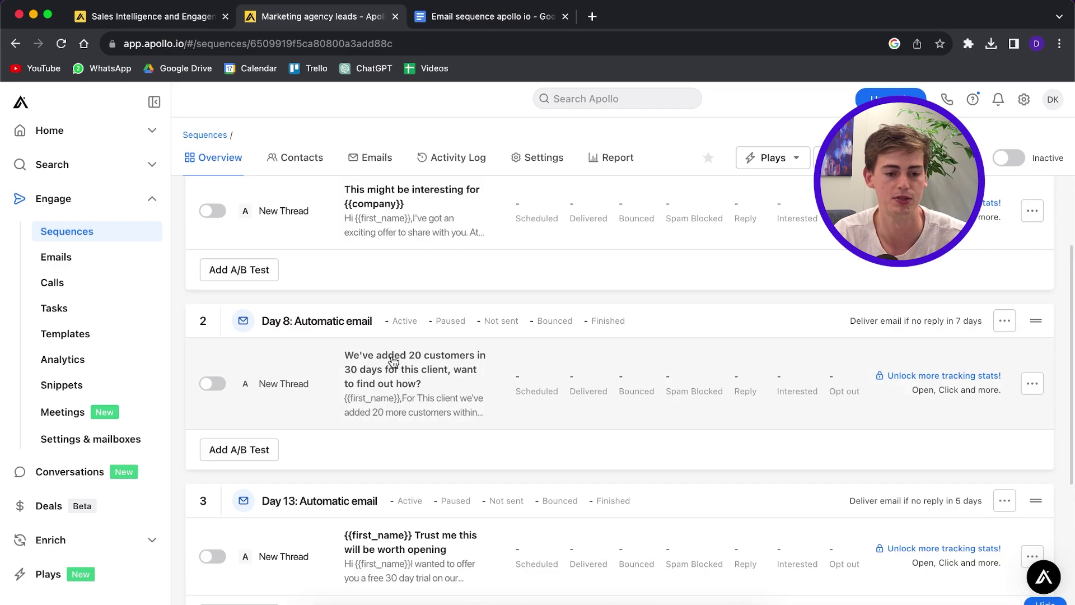
{"action": "scroll", "coordinate": [402, 346], "scroll_direction": "down", "scroll_amount": 15}
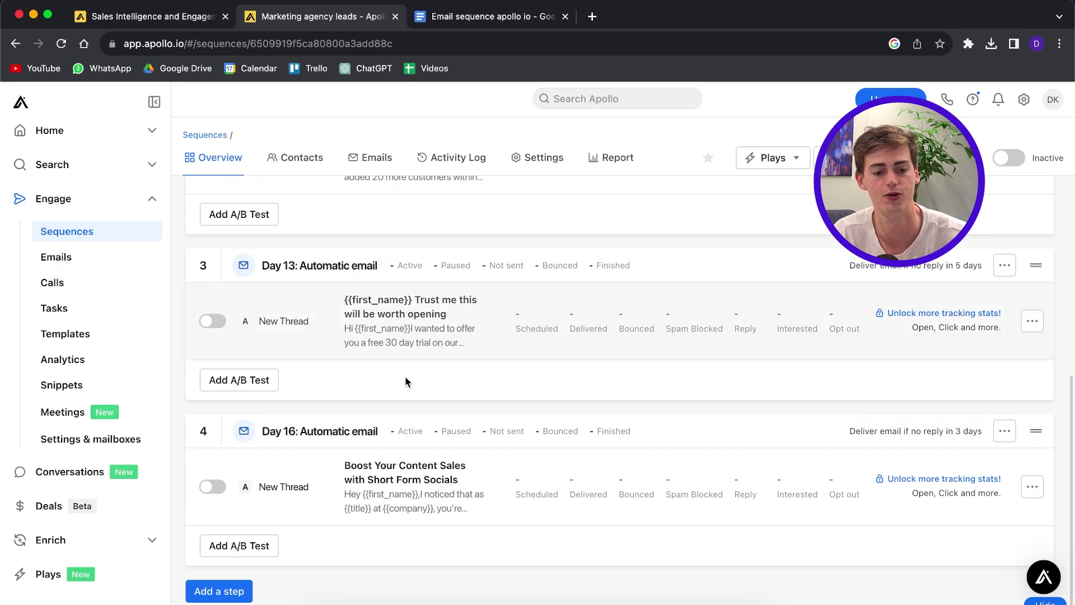
{"action": "scroll", "coordinate": [392, 412], "scroll_direction": "up", "scroll_amount": 15}
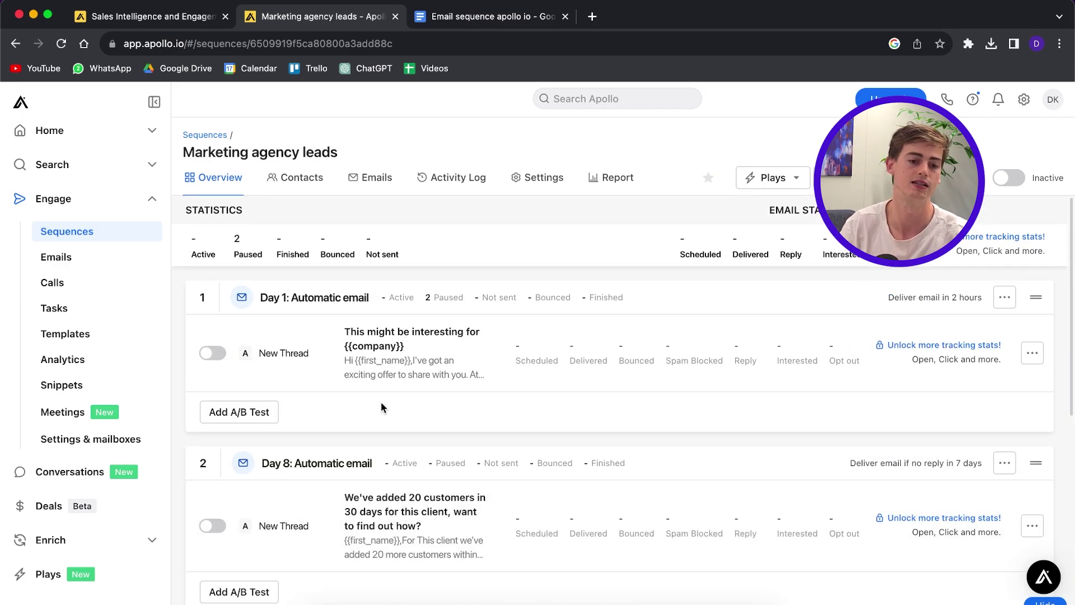
{"action": "scroll", "coordinate": [340, 365], "scroll_direction": "down", "scroll_amount": 4}
{"action": "scroll", "coordinate": [340, 364], "scroll_direction": "down", "scroll_amount": 10}
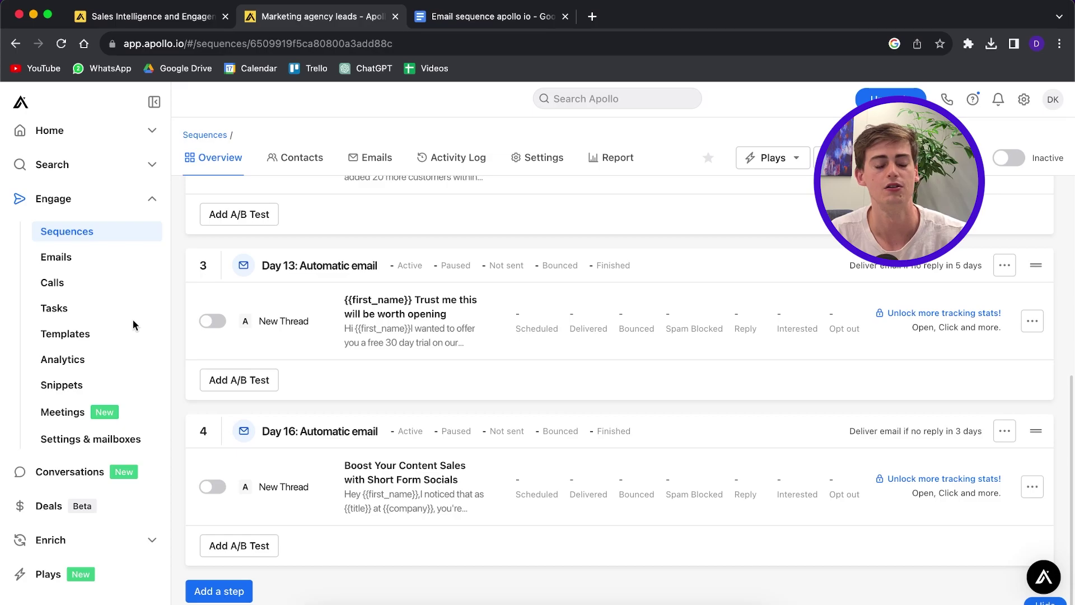
Look over the Conversations and Deals sections and browse the ready-made play templates
{"action": "left_click", "coordinate": [22, 472]}
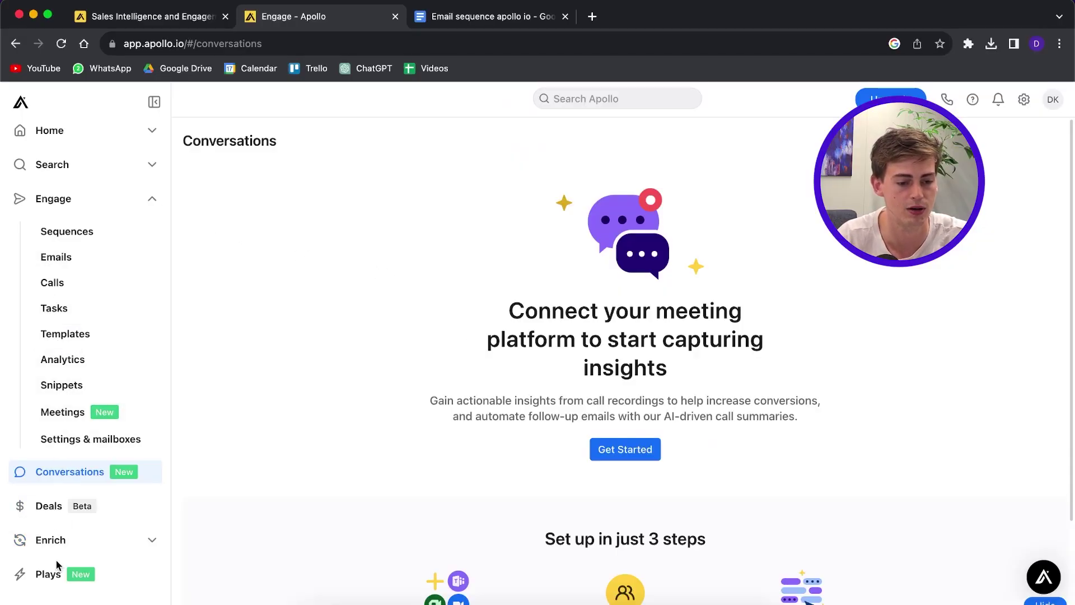
{"action": "left_click", "coordinate": [25, 506]}
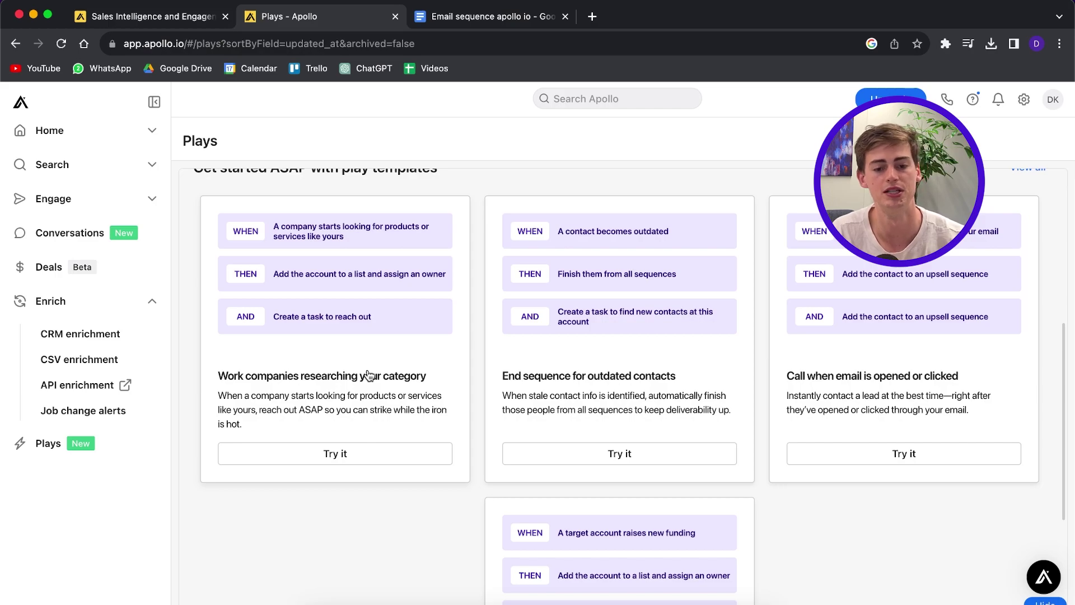
{"action": "scroll", "coordinate": [425, 375], "scroll_direction": "down", "scroll_amount": 3}
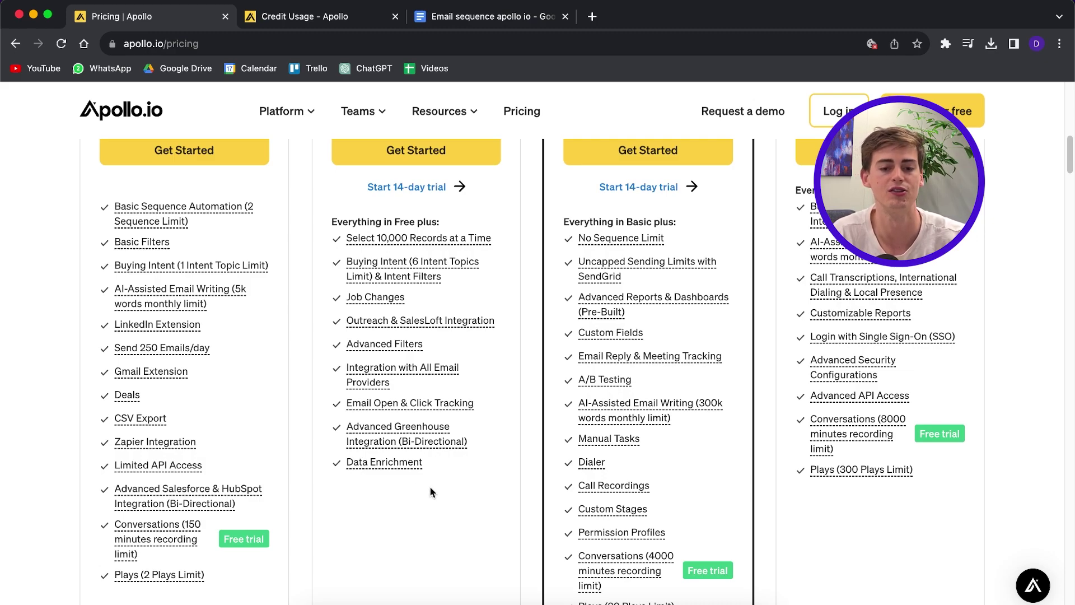
Compare the prices, credits and included features of the Free, Basic, Professional and Organization plans under annual billing
{"action": "scroll", "coordinate": [430, 492], "scroll_direction": "up", "scroll_amount": 8}
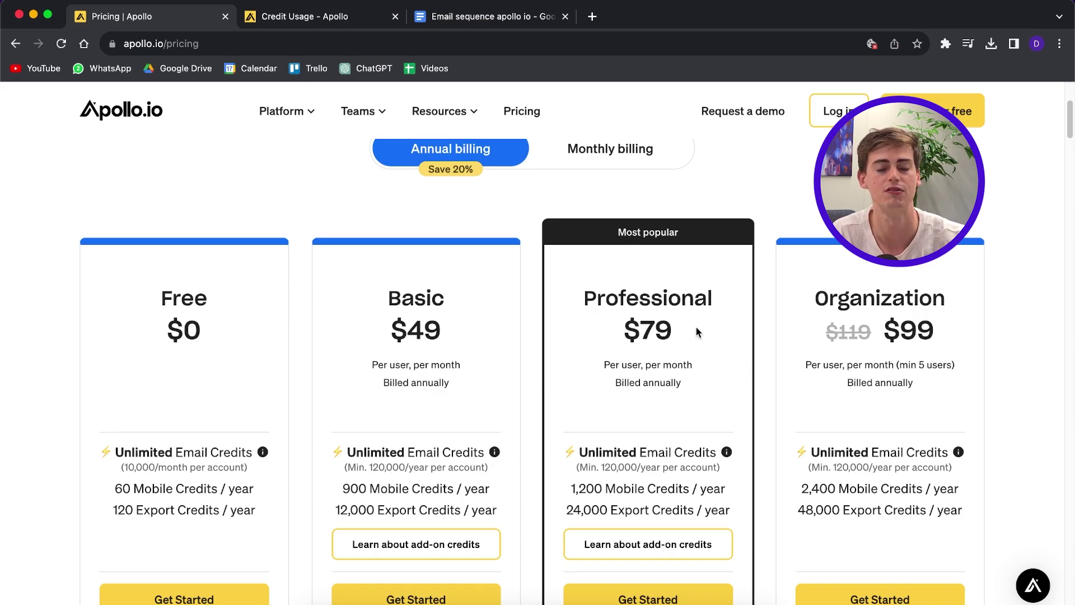
{"action": "scroll", "coordinate": [446, 561], "scroll_direction": "down", "scroll_amount": 8}
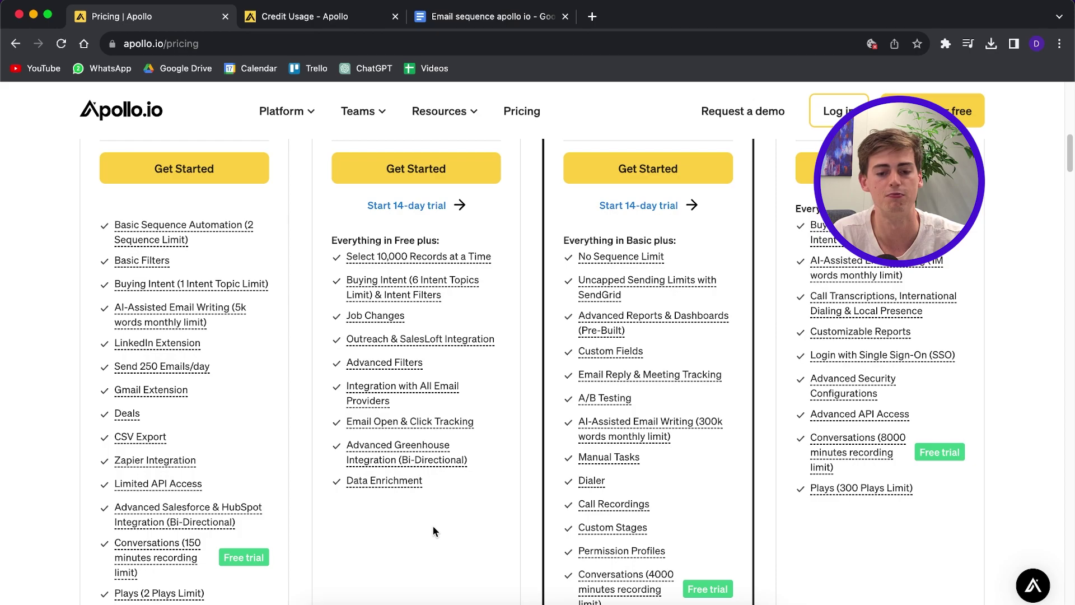
{"action": "scroll", "coordinate": [476, 518], "scroll_direction": "down", "scroll_amount": 1}
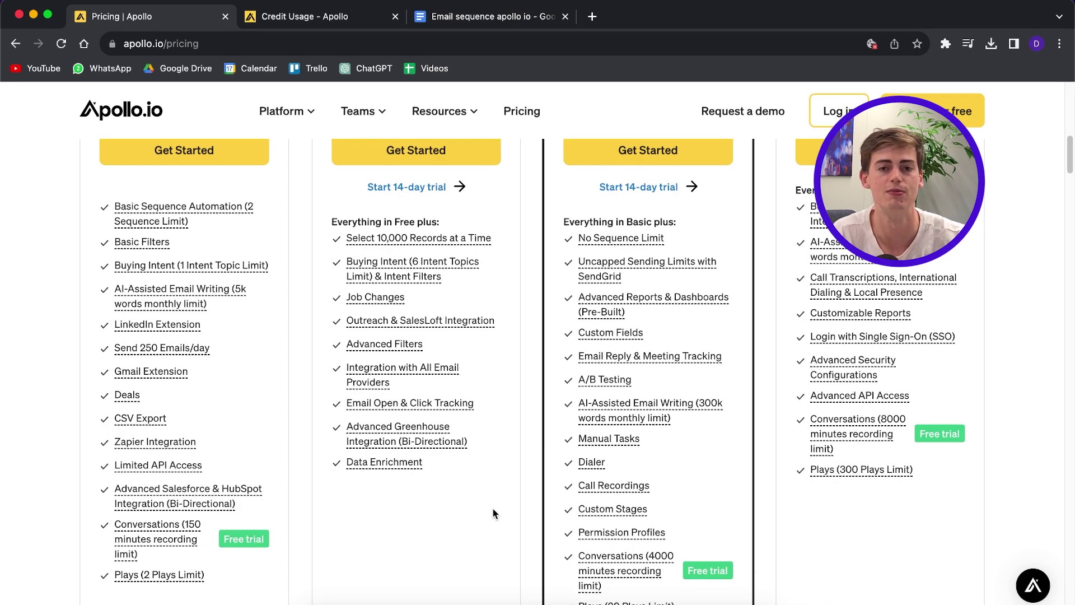
{"action": "scroll", "coordinate": [511, 502], "scroll_direction": "down", "scroll_amount": 2}
{"action": "scroll", "coordinate": [513, 497], "scroll_direction": "up", "scroll_amount": 5}
{"action": "scroll", "coordinate": [520, 478], "scroll_direction": "up", "scroll_amount": 5}
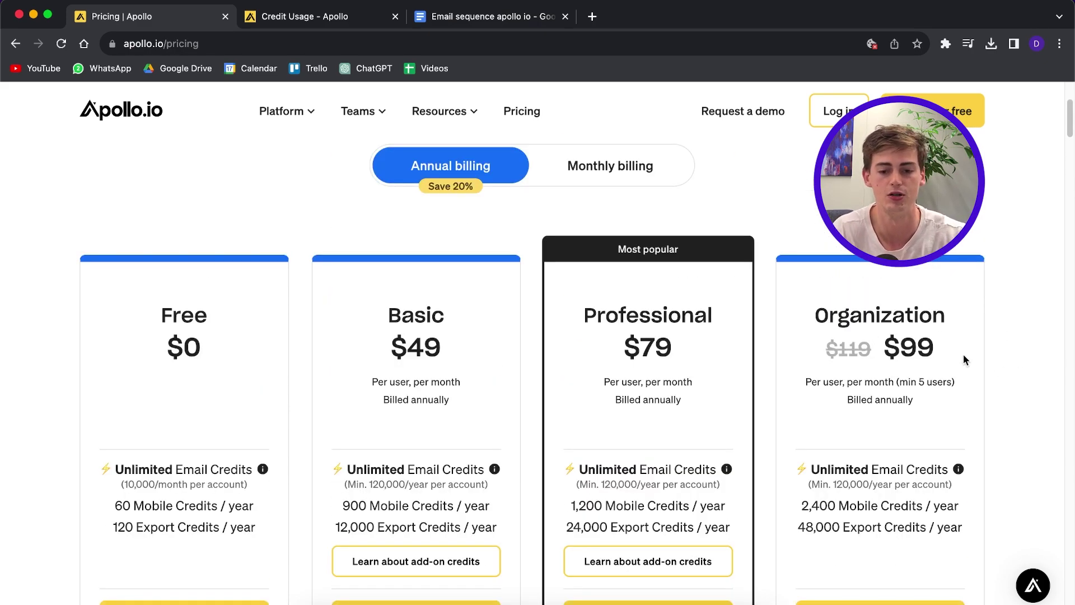
Switch the plan pricing to monthly billing and check each plan's price and credits
{"action": "scroll", "coordinate": [838, 377], "scroll_direction": "up", "scroll_amount": 3}
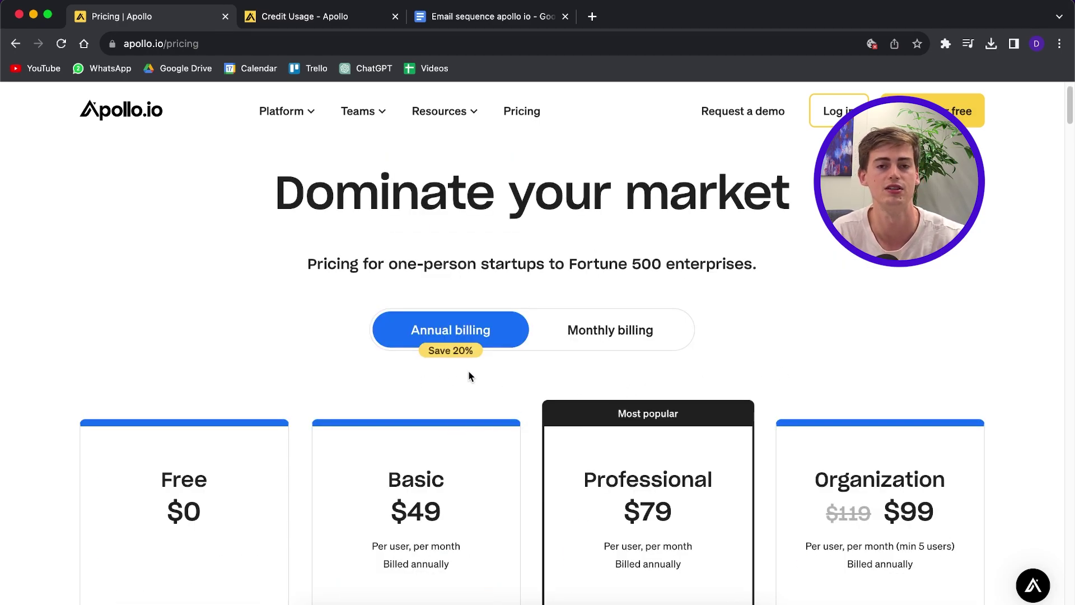
{"action": "left_click", "coordinate": [582, 332]}
{"action": "scroll", "coordinate": [607, 403], "scroll_direction": "down", "scroll_amount": 3}
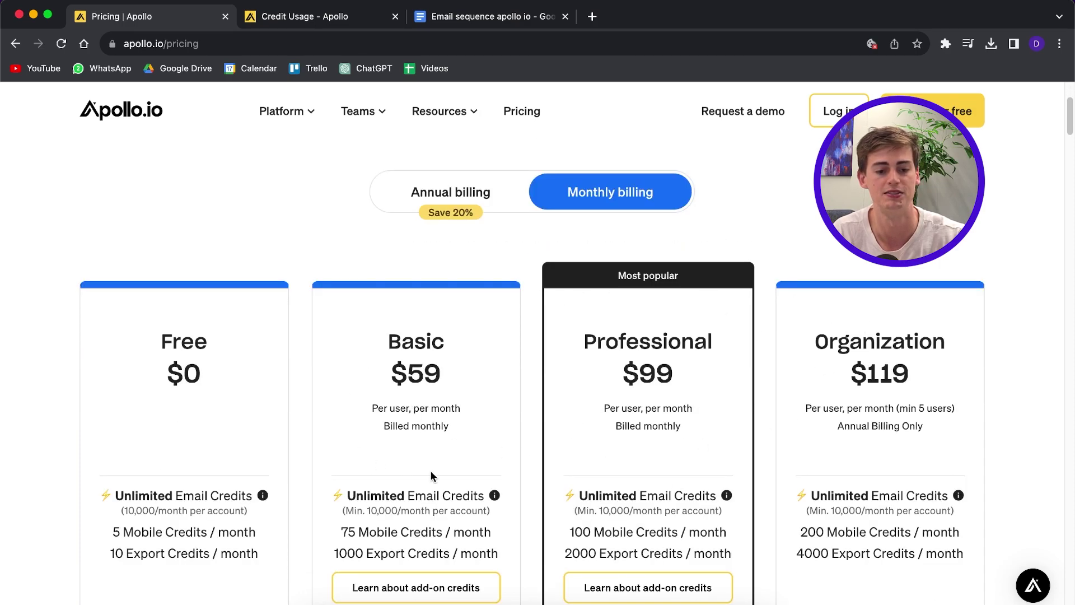